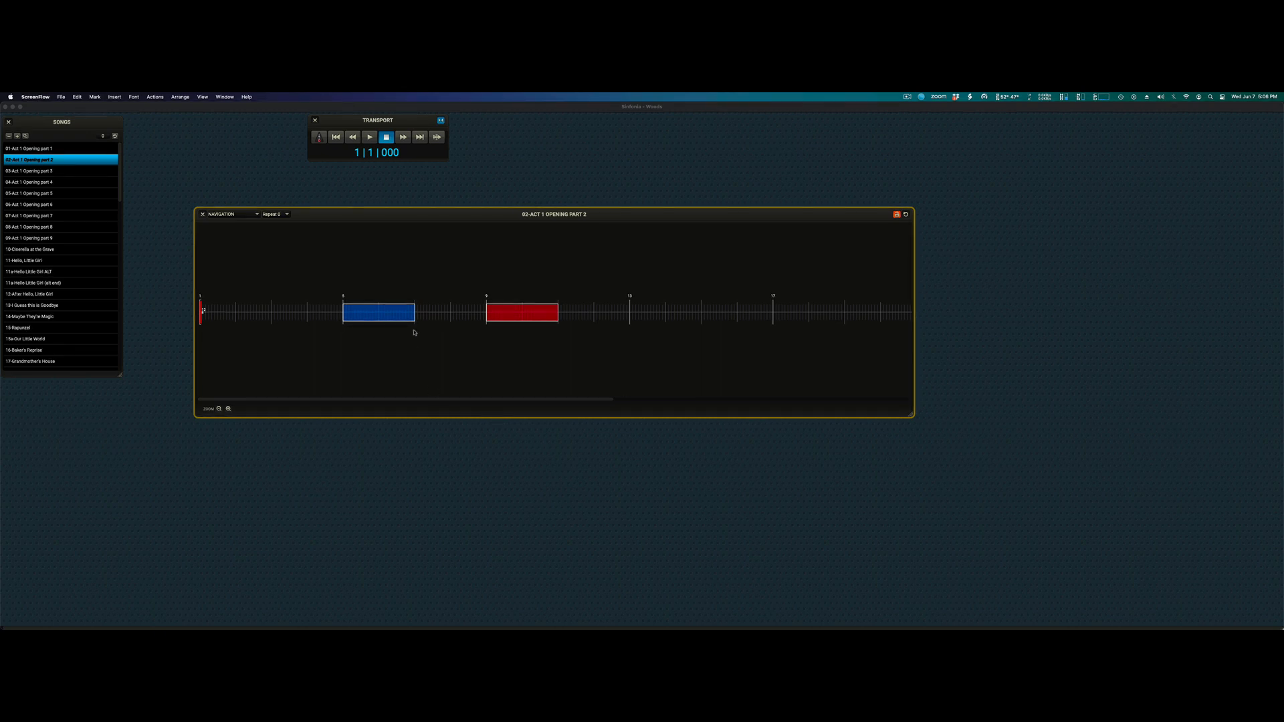
# Check the blue and red regions, place the playhead at measure 5, and show the timeline's Tempo view.
pyautogui.click(346, 304)
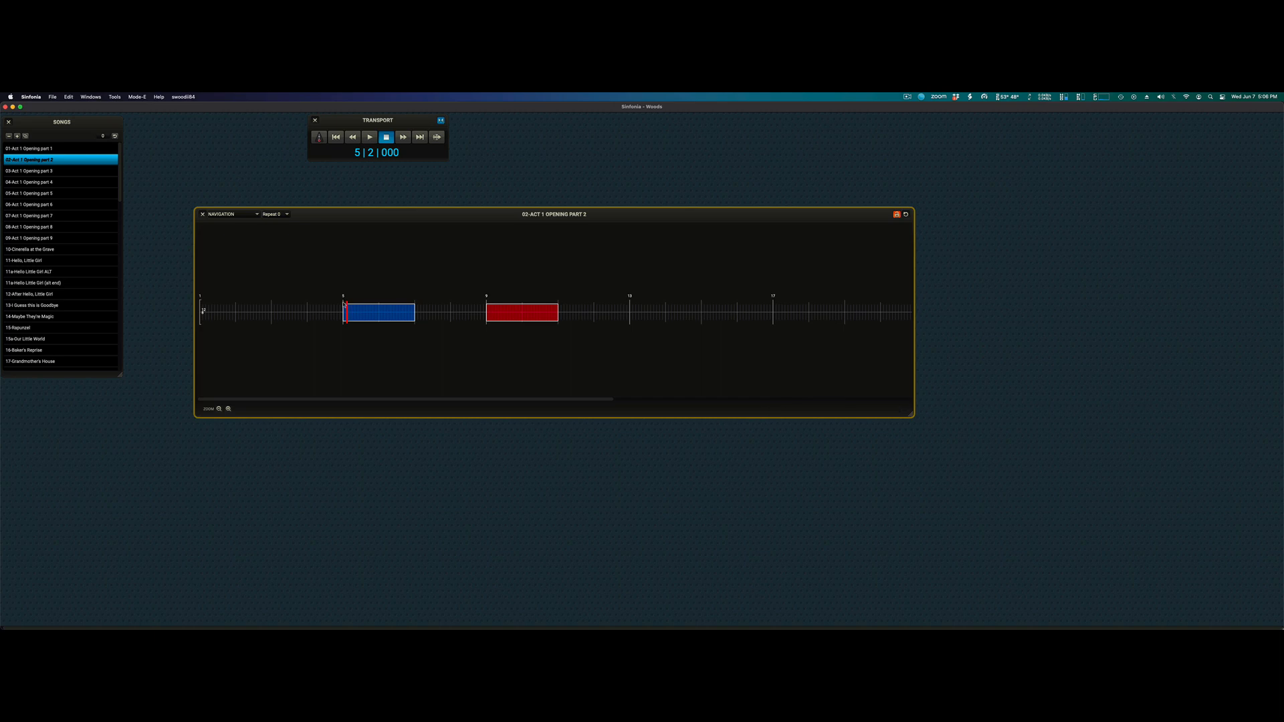
pyautogui.click(379, 315)
pyautogui.click(524, 316)
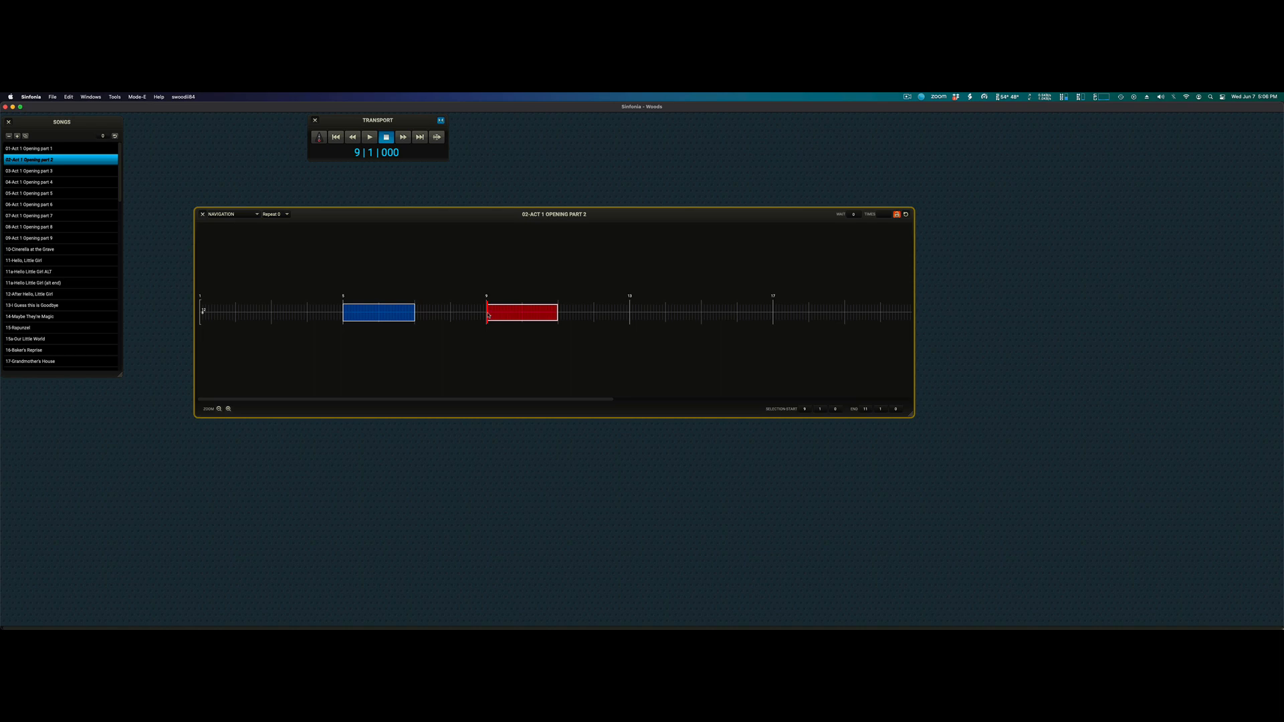
pyautogui.click(344, 303)
pyautogui.click(239, 214)
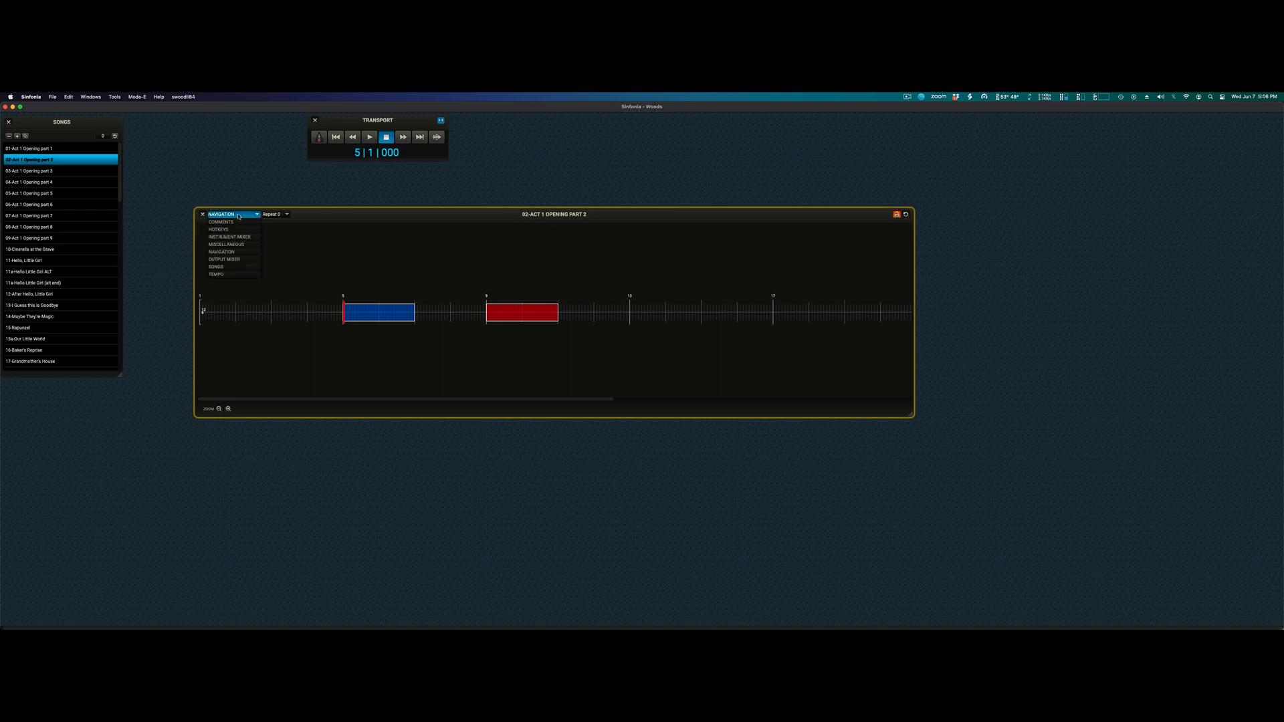
pyautogui.click(235, 275)
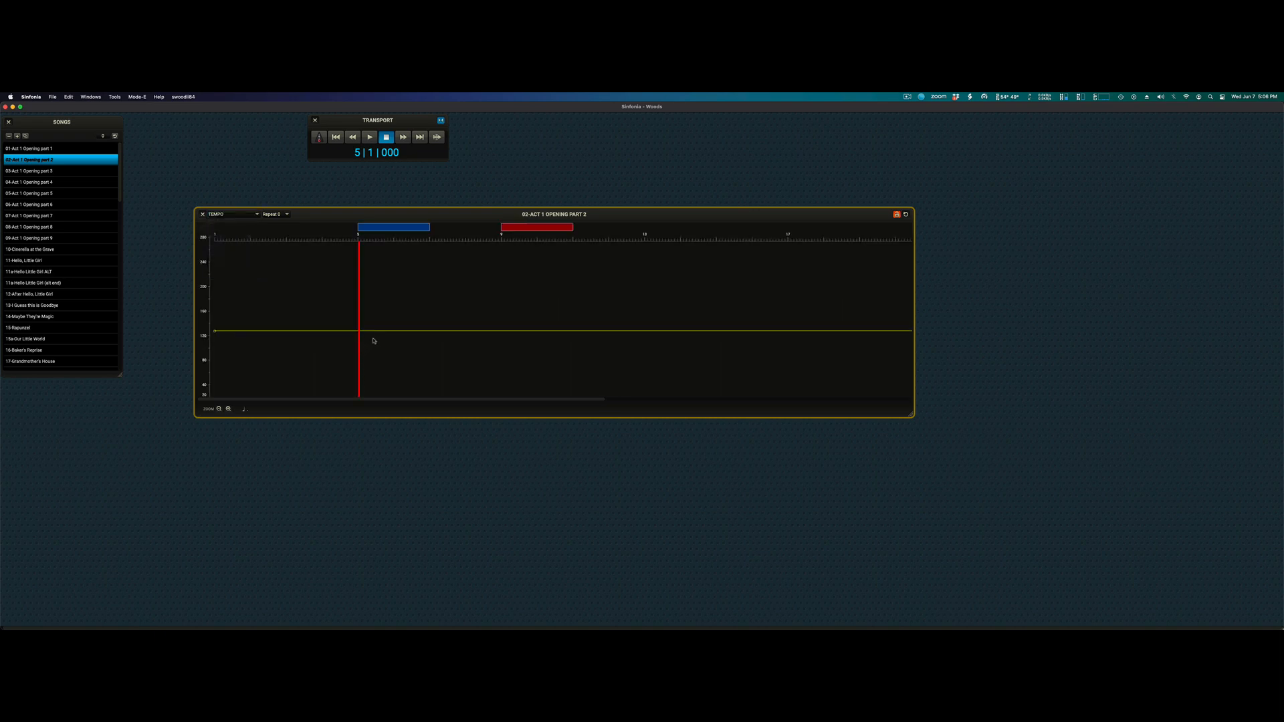
# Lower the song's starting tempo at measure 1 to 121.
pyautogui.click(228, 409)
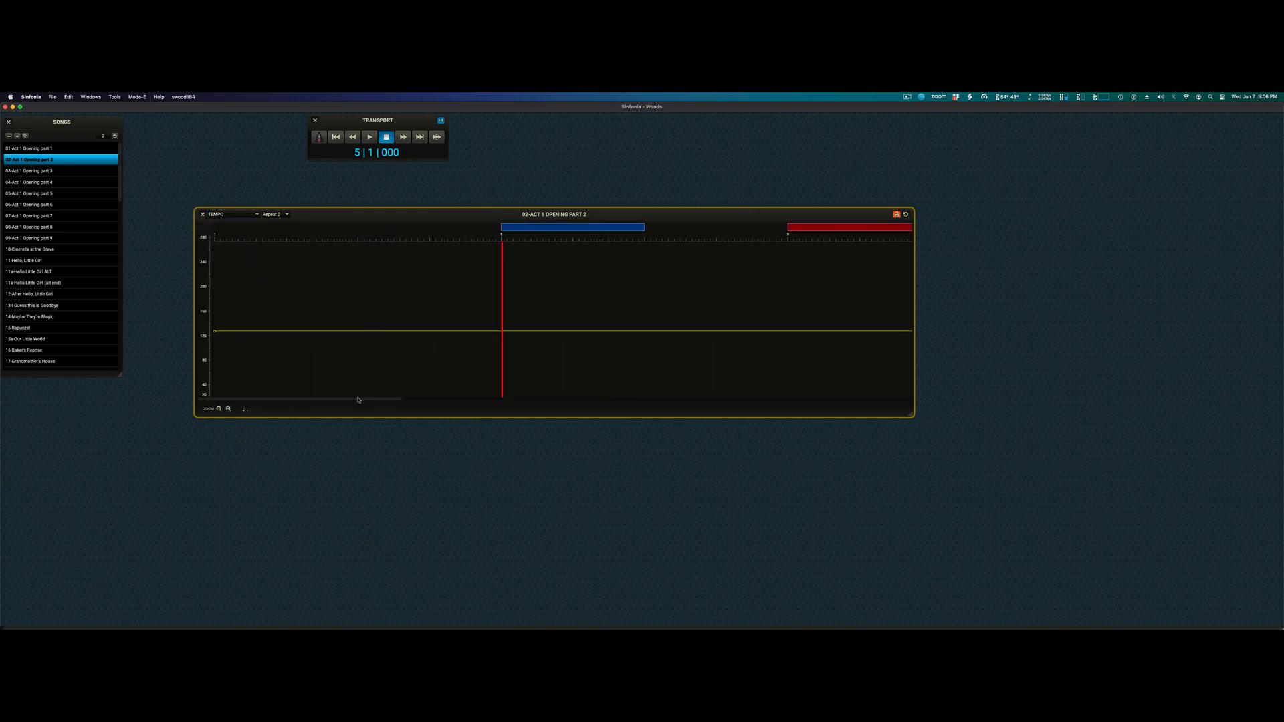
pyautogui.click(216, 331)
pyautogui.moveTo(215, 331)
pyautogui.mouseDown()
pyautogui.moveTo(215, 318)
pyautogui.moveTo(214, 345)
pyautogui.mouseUp()
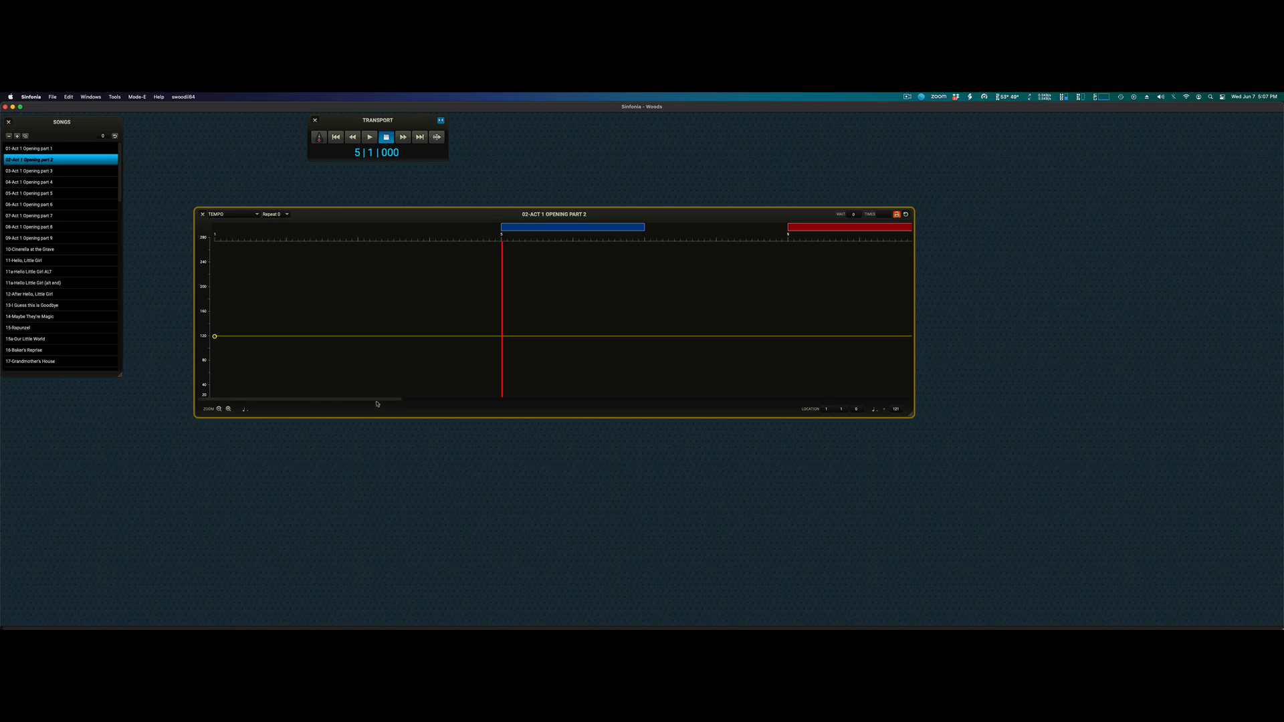
# For Repeat 1, draw a rising tempo curve from about 120 at measure 5 to about 164 just past the blue region's end.
pyautogui.moveTo(378, 400); pyautogui.dragTo(425, 401)
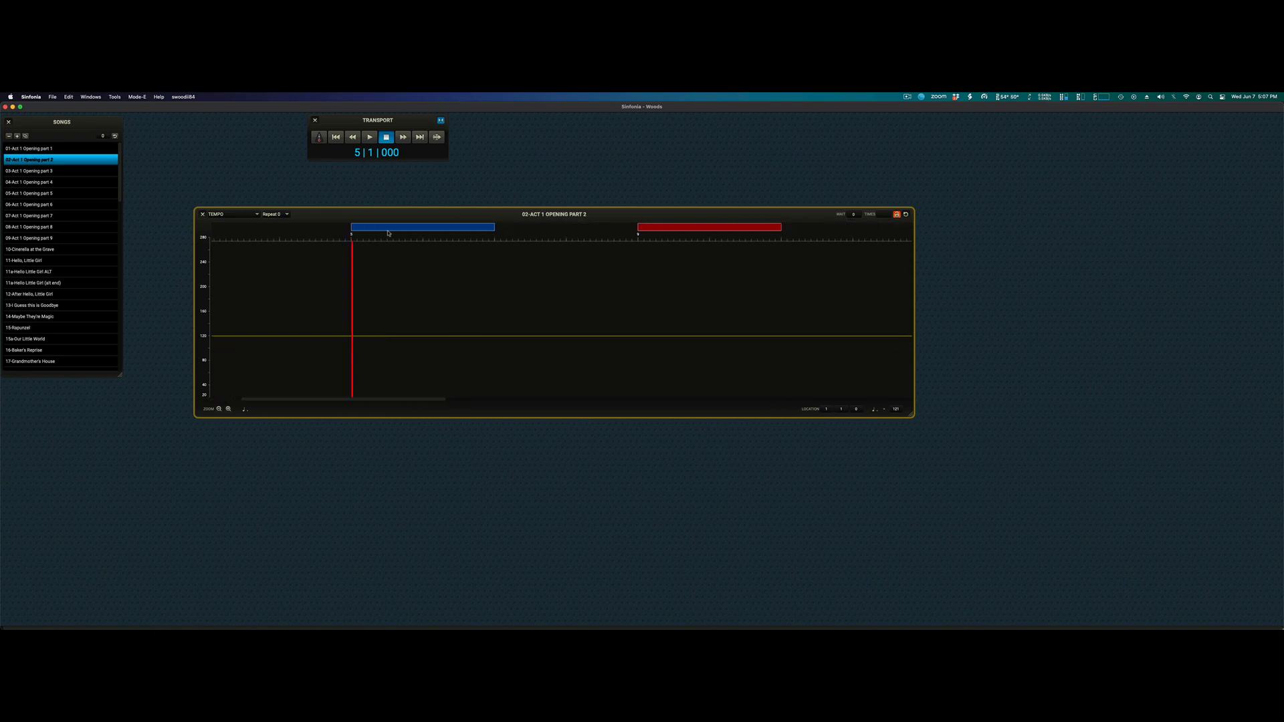
pyautogui.click(438, 231)
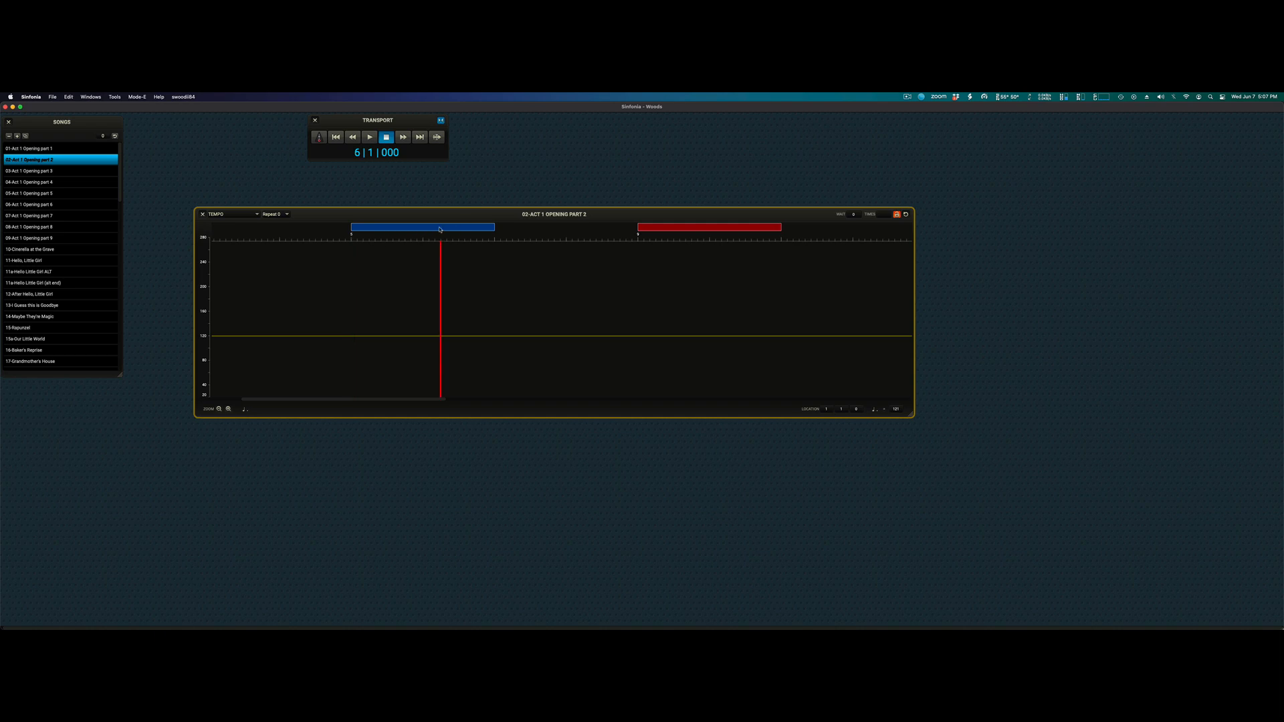
pyautogui.click(352, 240)
pyautogui.click(284, 214)
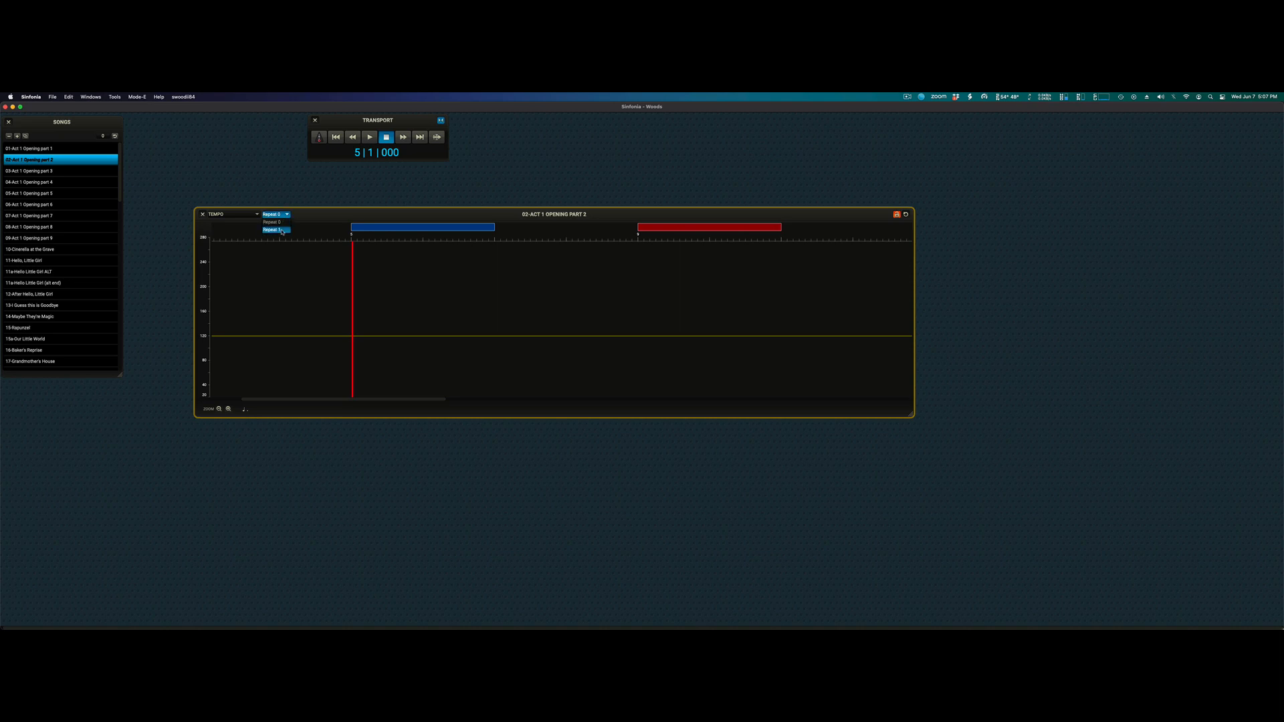
pyautogui.click(281, 230)
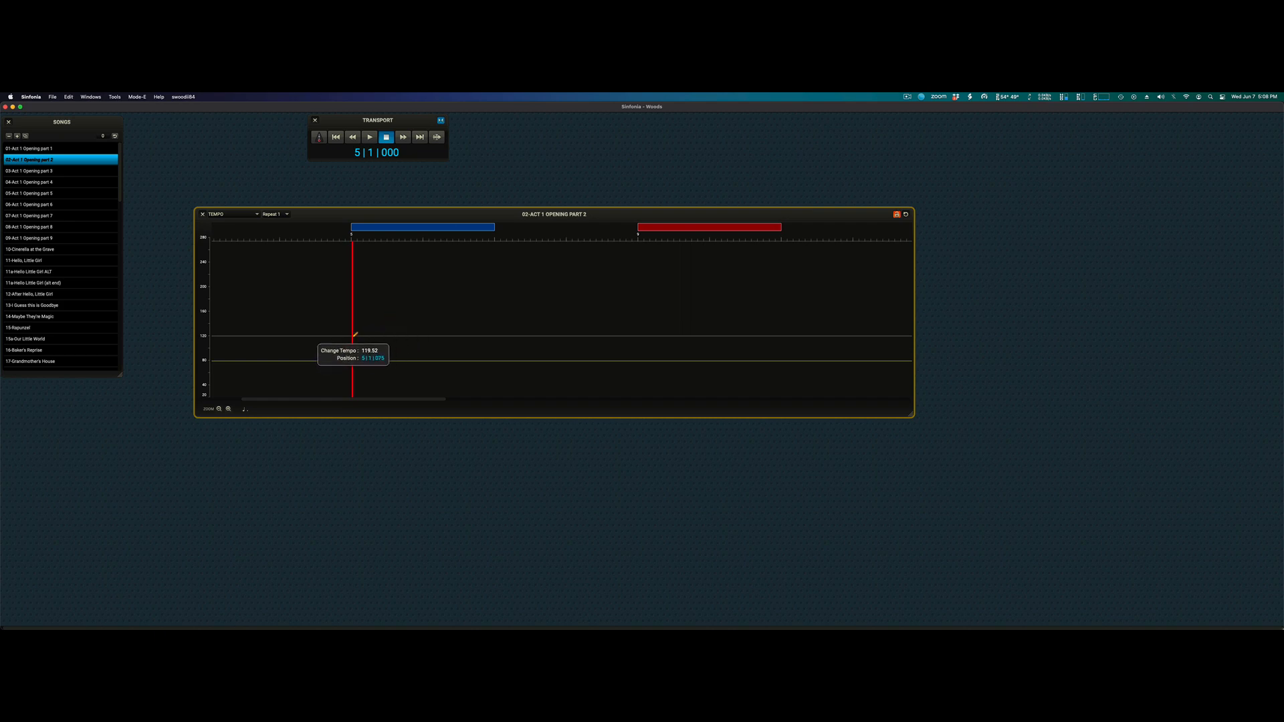
pyautogui.moveTo(354, 335); pyautogui.dragTo(509, 307)
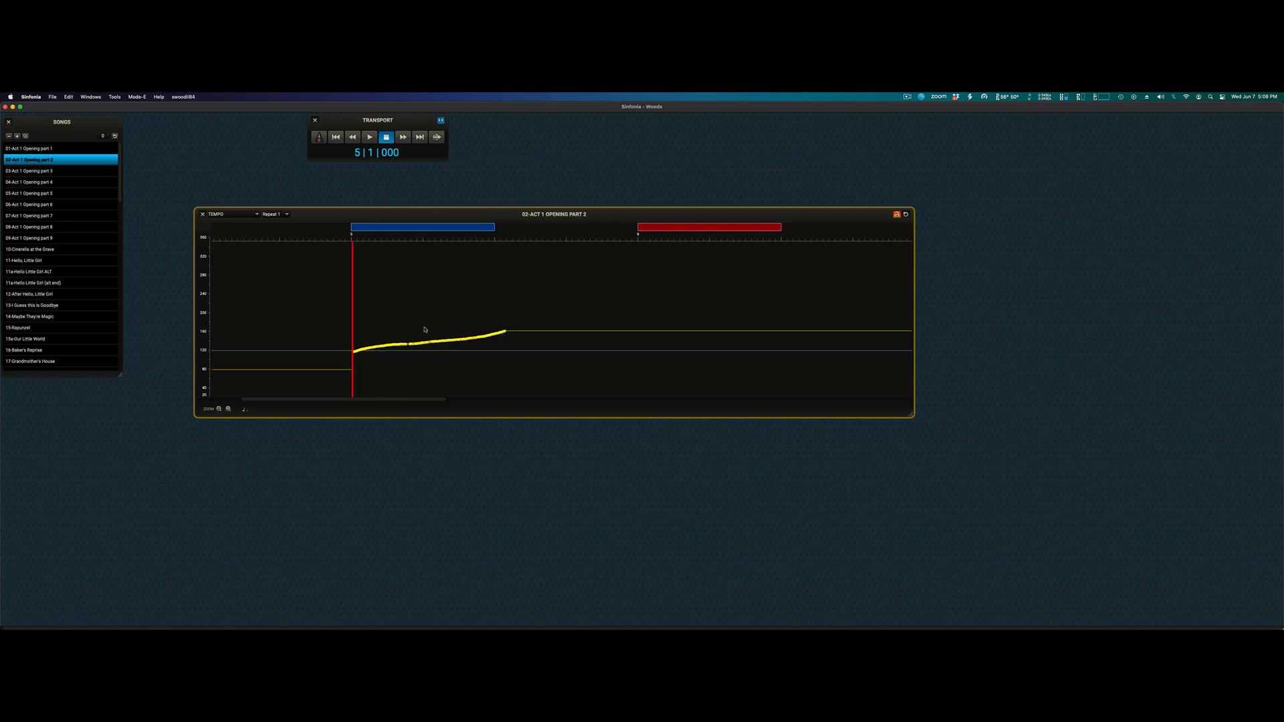
# Place the playhead at 4|7, ahead of the blue region, and show the Tempo window.
pyautogui.click(320, 245)
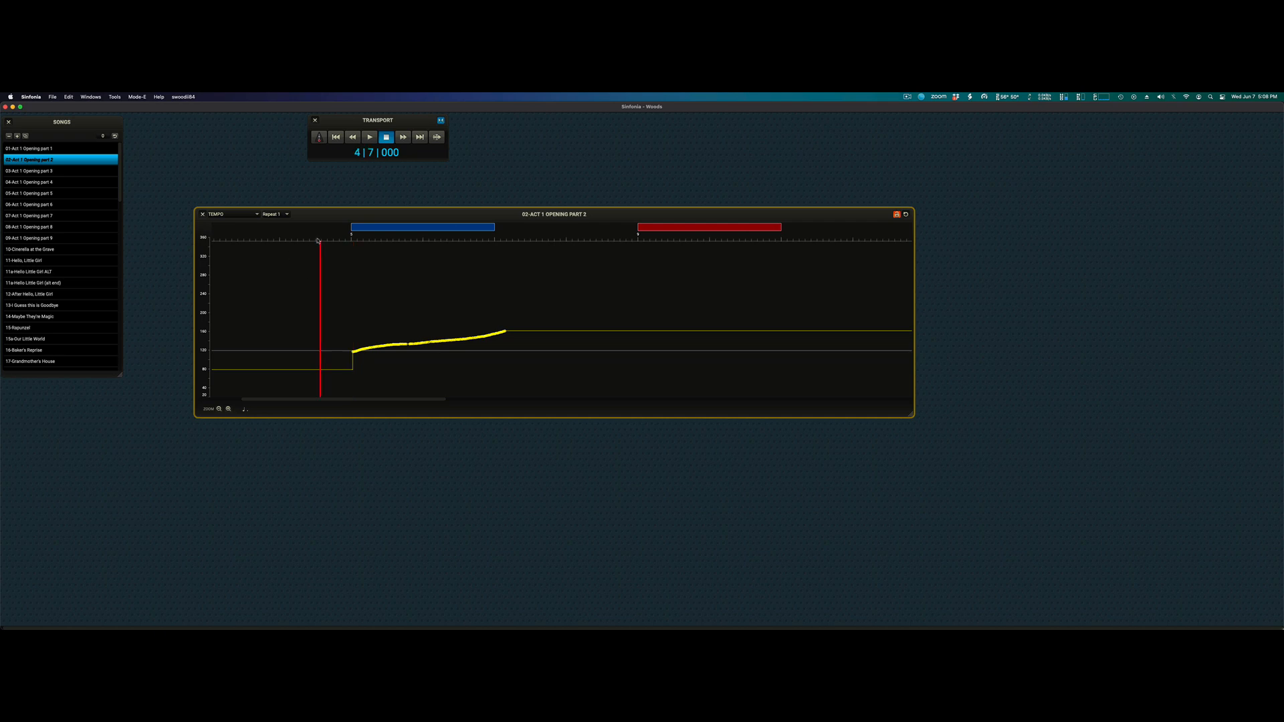
pyautogui.click(92, 97)
pyautogui.moveTo(107, 107)
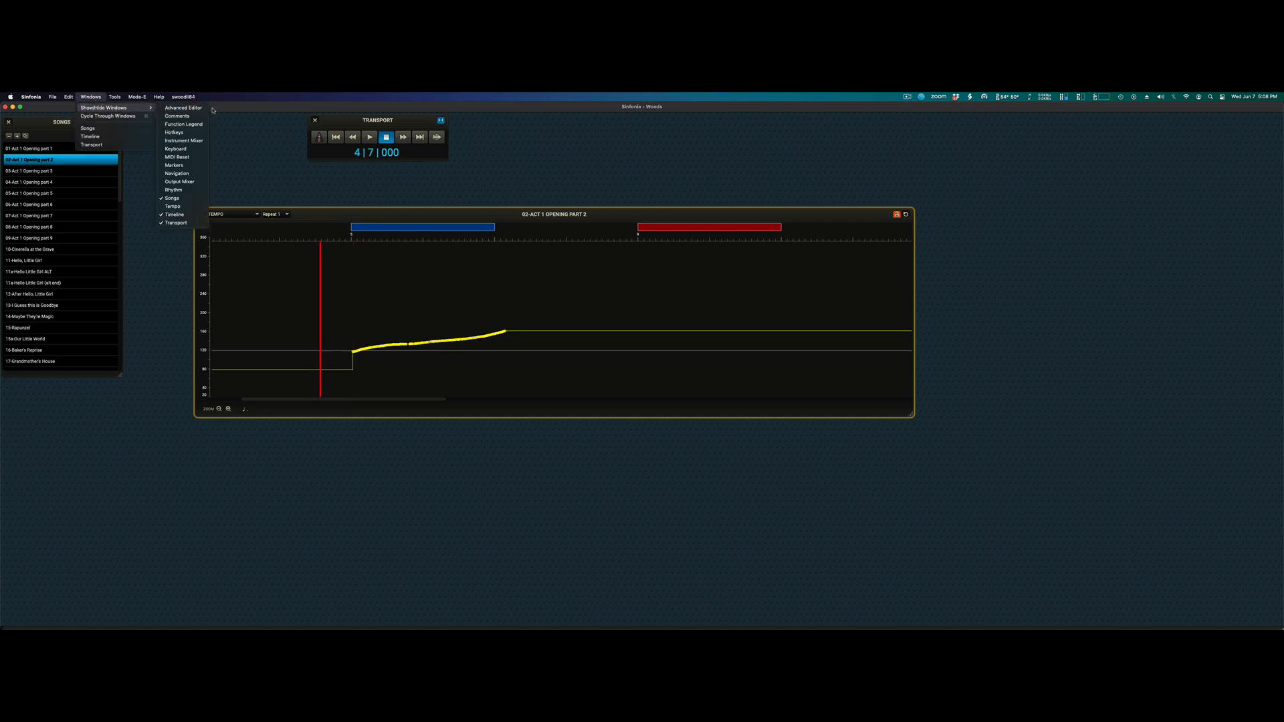
pyautogui.click(173, 206)
# Switch to Performance mode and play the song from 4|7 through the blue region, stopping within the red region.
pyautogui.click(137, 97)
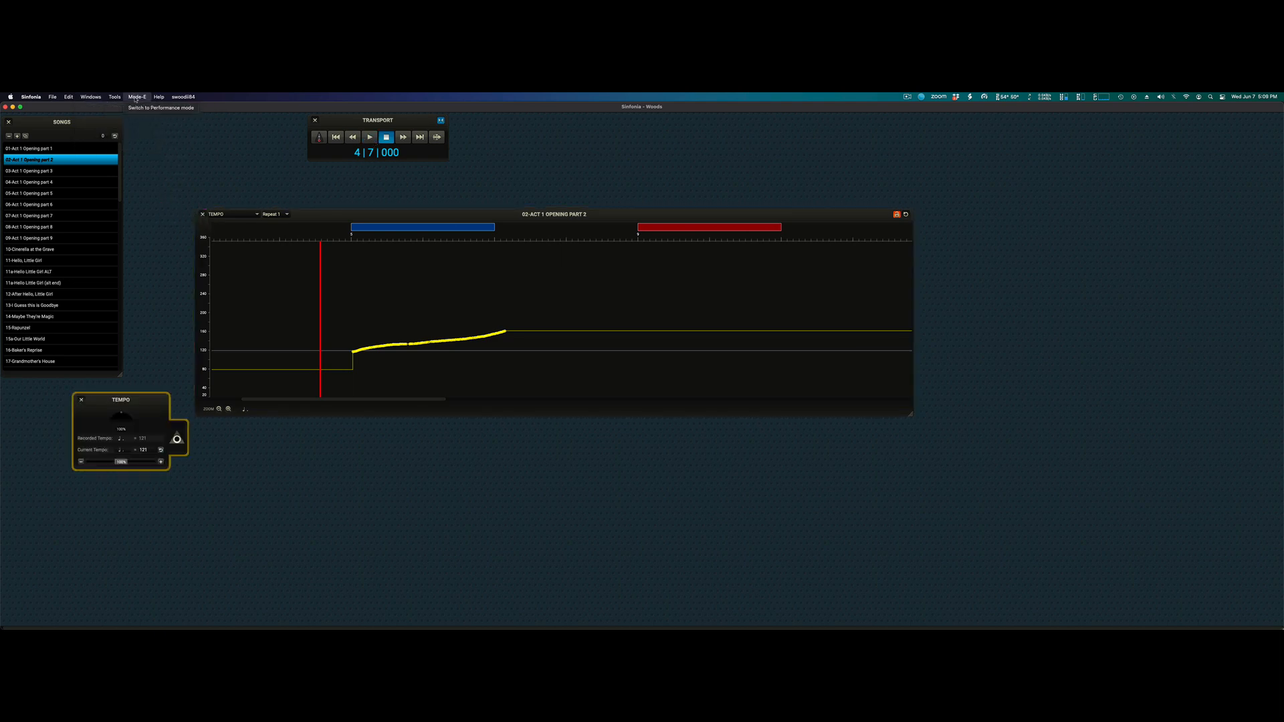
pyautogui.click(153, 106)
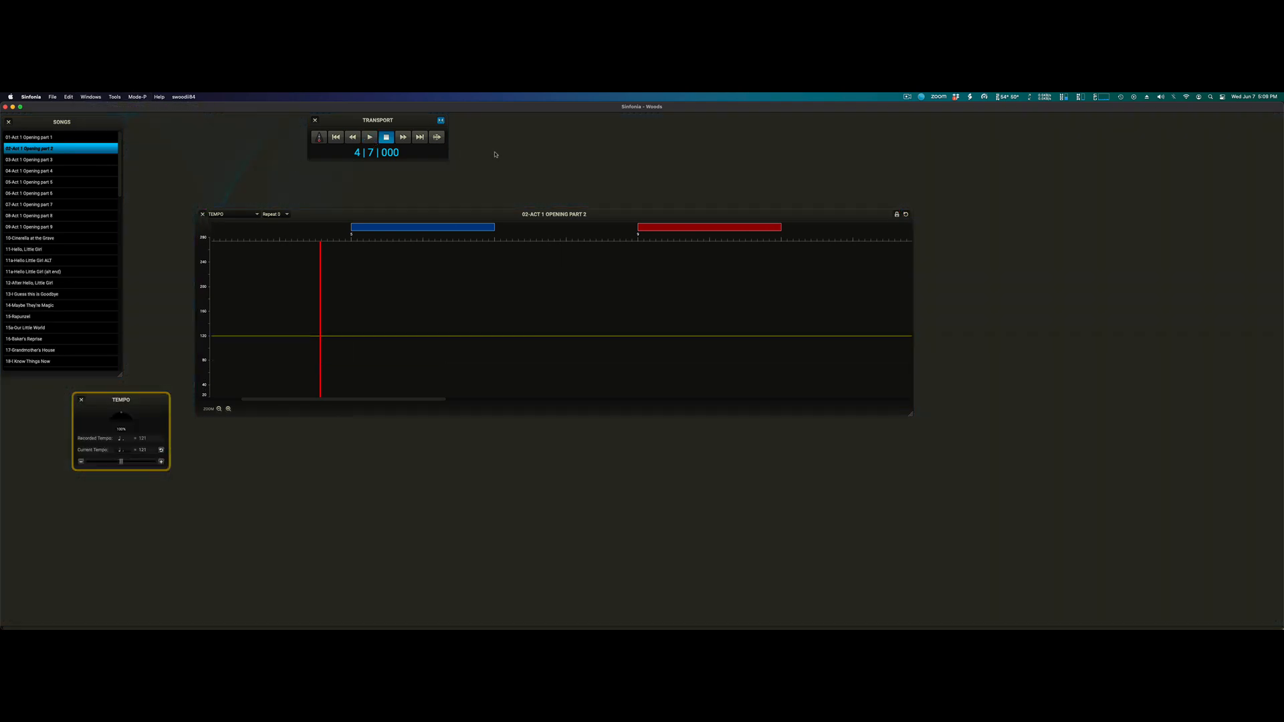
pyautogui.click(901, 220)
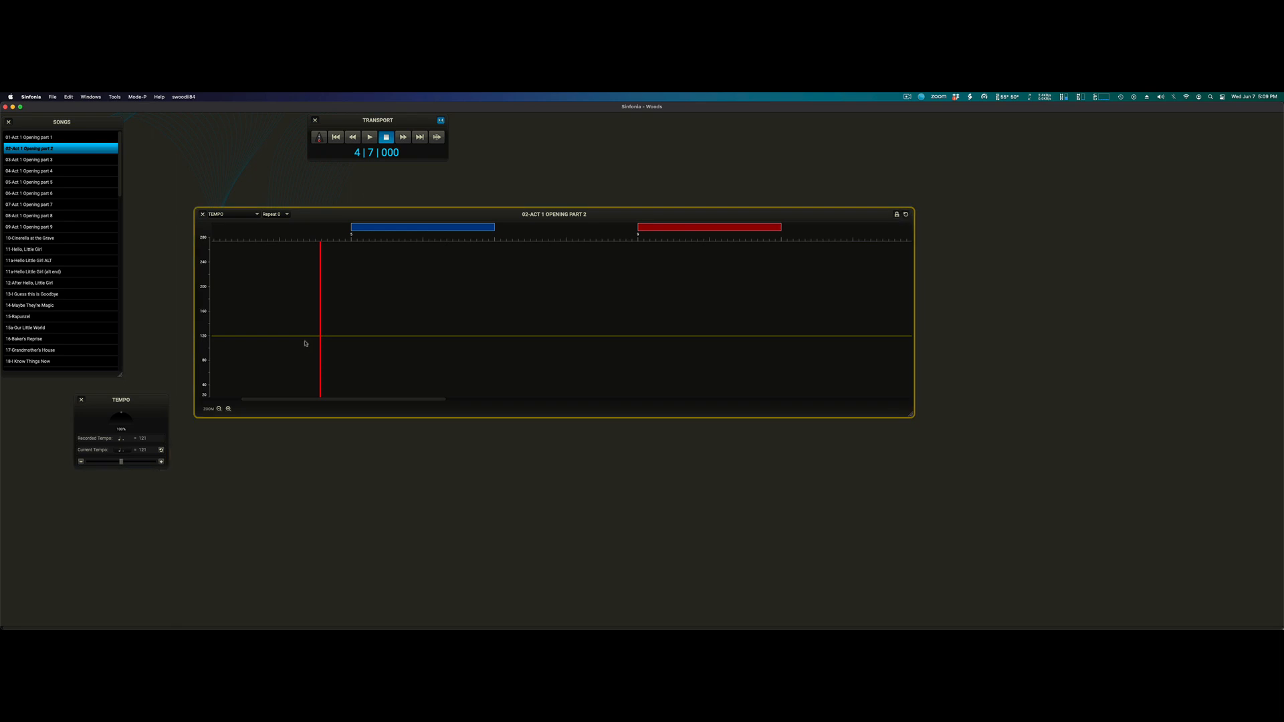
pyautogui.click(283, 215)
pyautogui.click(315, 217)
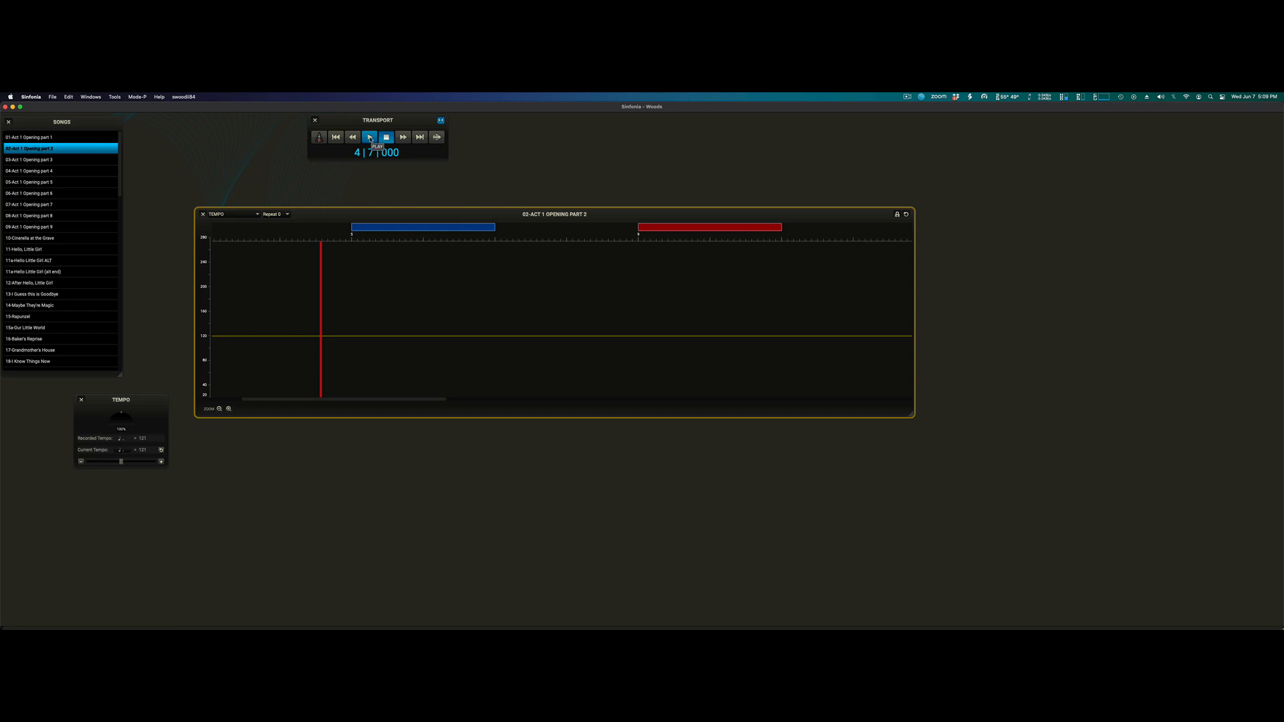
pyautogui.click(370, 138)
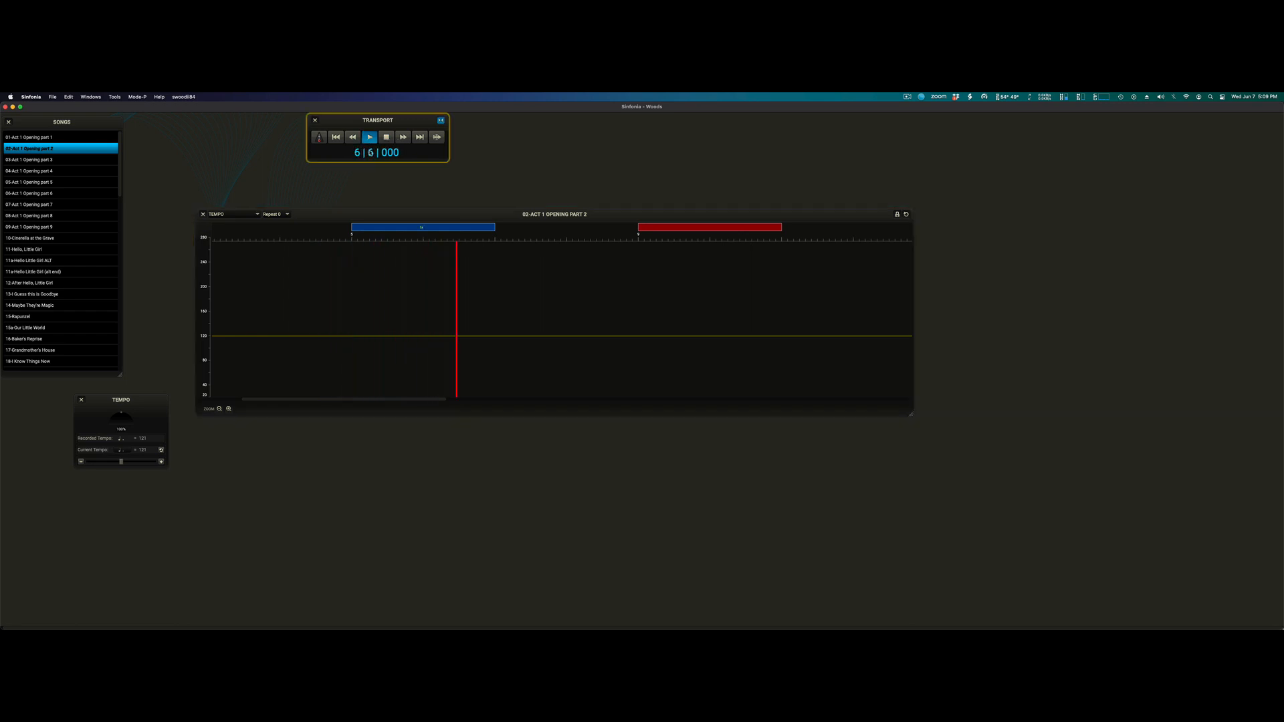
pyautogui.click(386, 139)
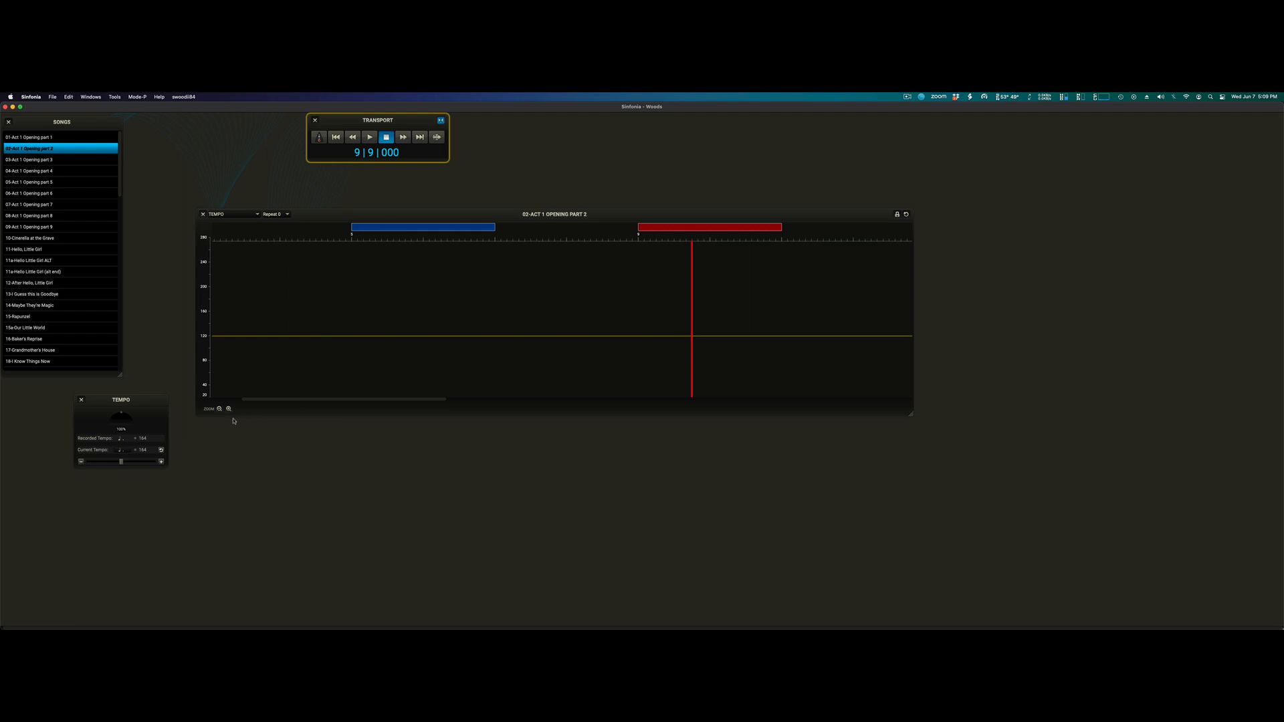
# Return to Edit mode and display the tempo curve of Repeat 1.
pyautogui.click(139, 97)
pyautogui.click(148, 107)
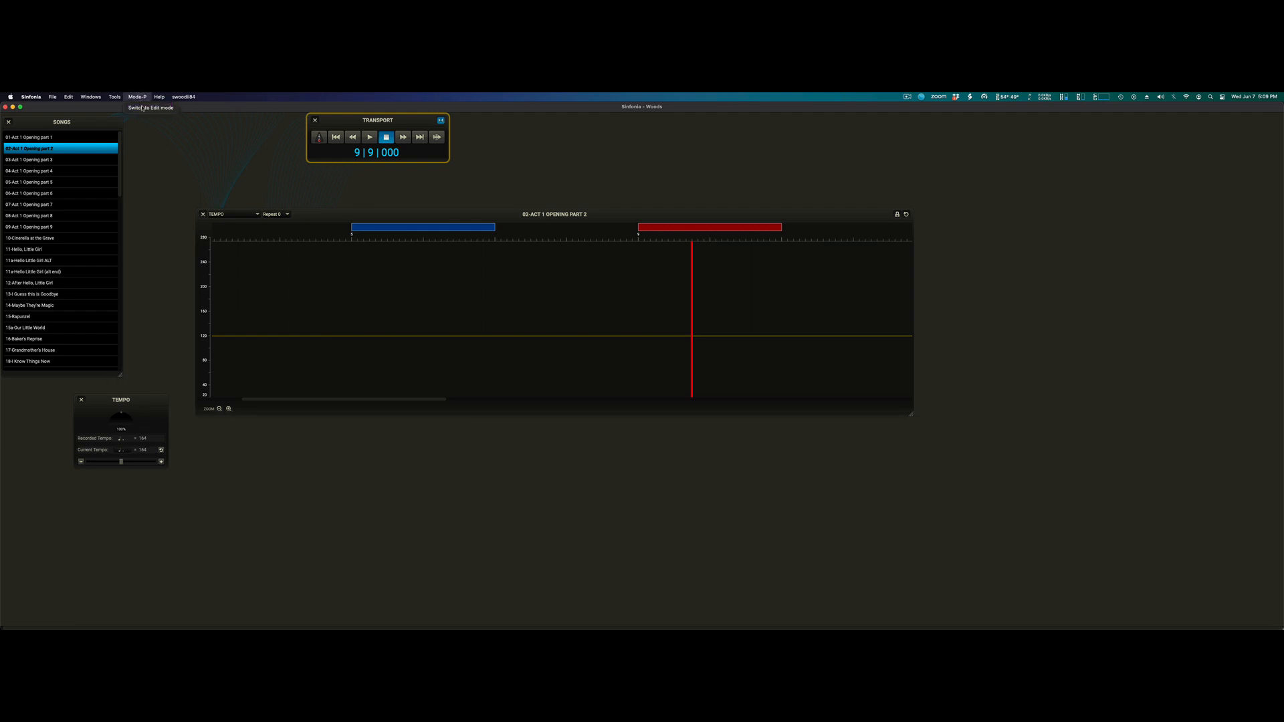
pyautogui.click(287, 214)
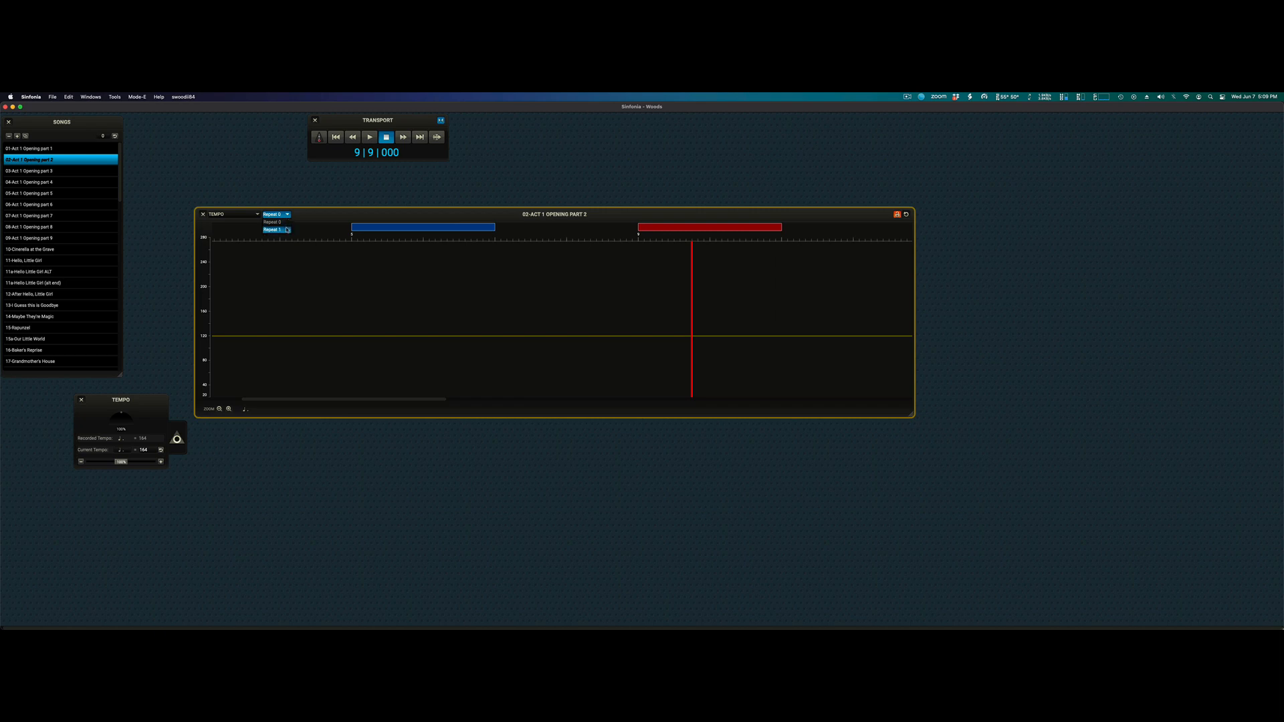
pyautogui.click(271, 230)
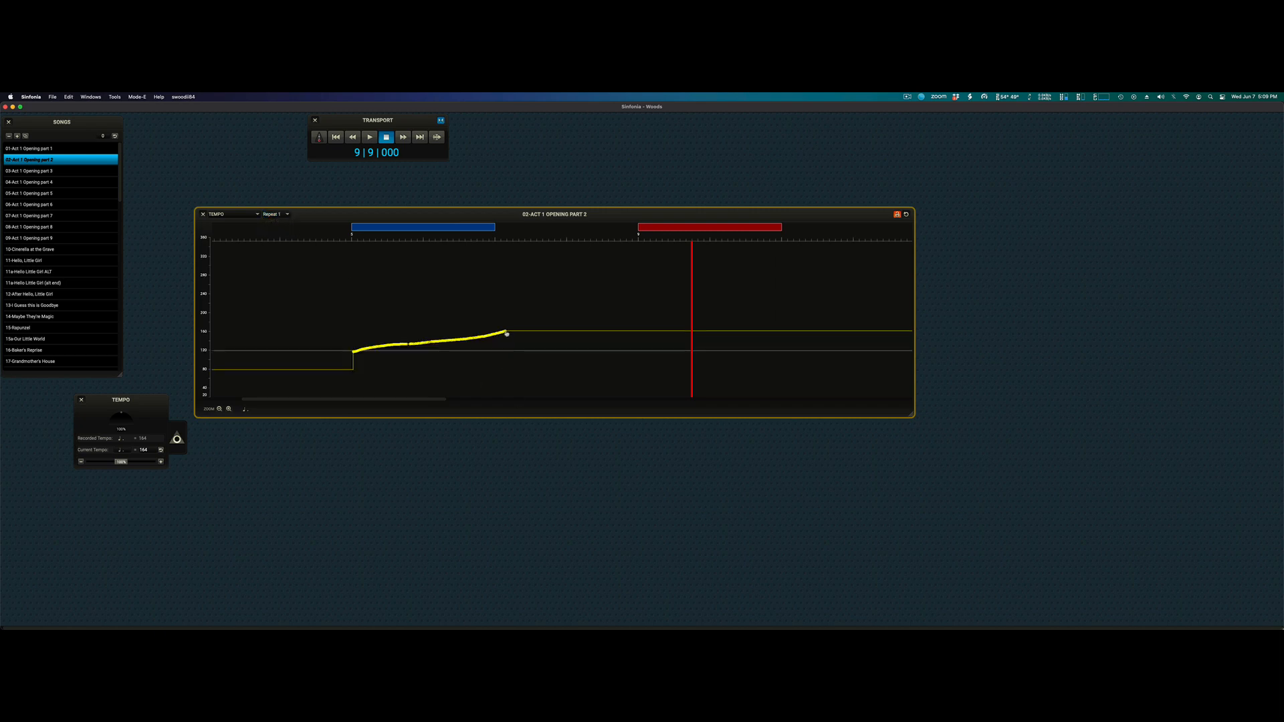
# For Repeat 0, draw a falling tempo curve from about 165 after the blue region to about 118, deleting the excess points before measure 9.
pyautogui.click(287, 214)
pyautogui.click(271, 222)
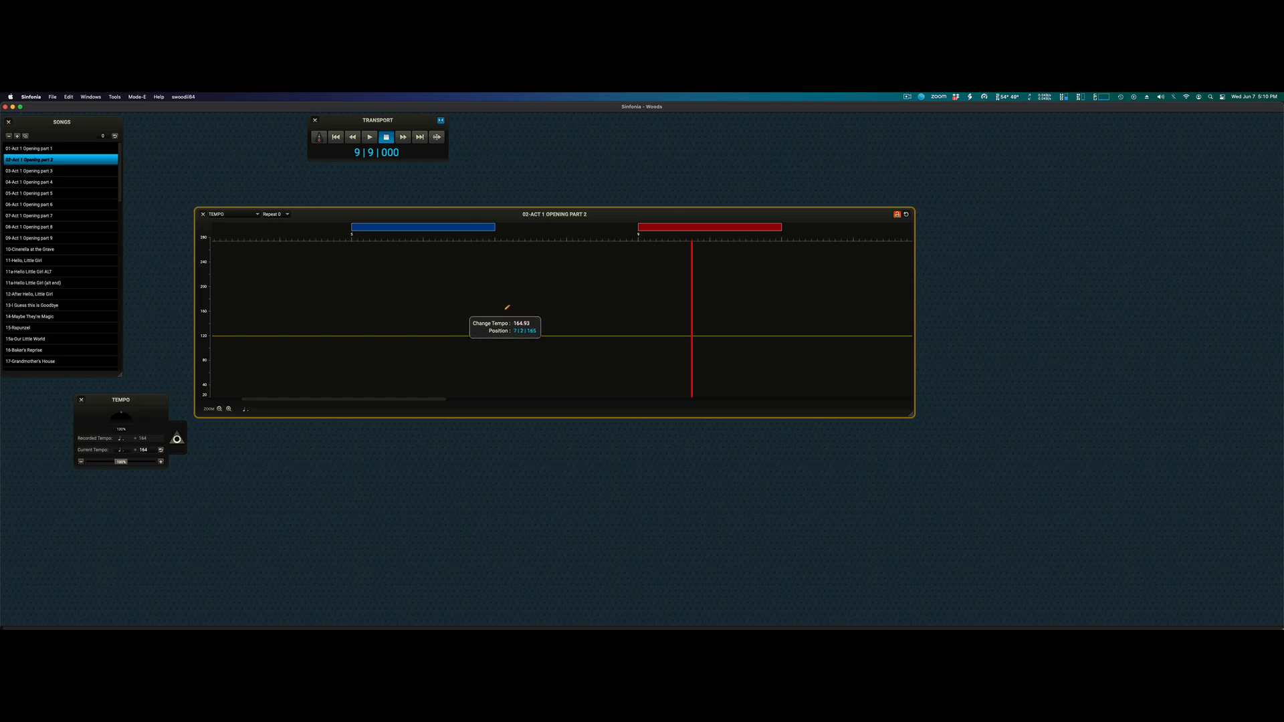
pyautogui.moveTo(505, 309)
pyautogui.mouseDown()
pyautogui.moveTo(637, 342)
pyautogui.moveTo(664, 383)
pyautogui.mouseUp()
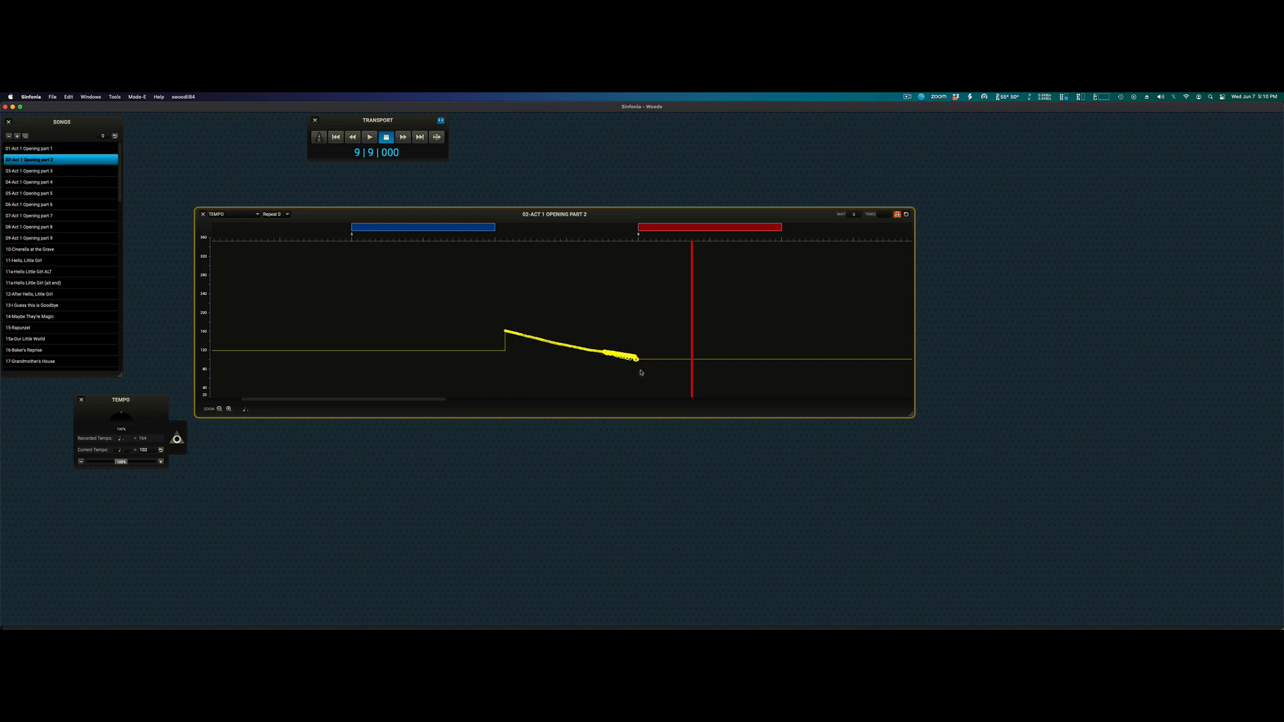
pyautogui.press('Delete')
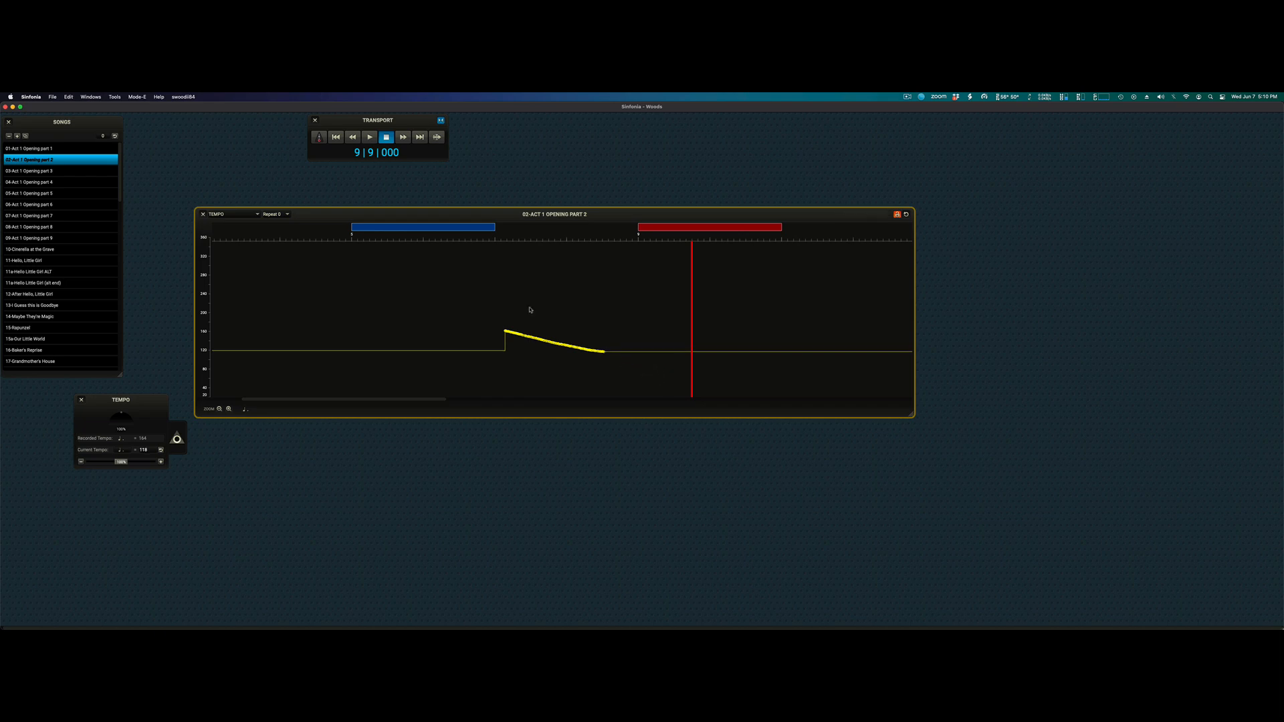
# Play the song from 4|10 through the falling tempo curve and stop within the red region.
pyautogui.click(341, 242)
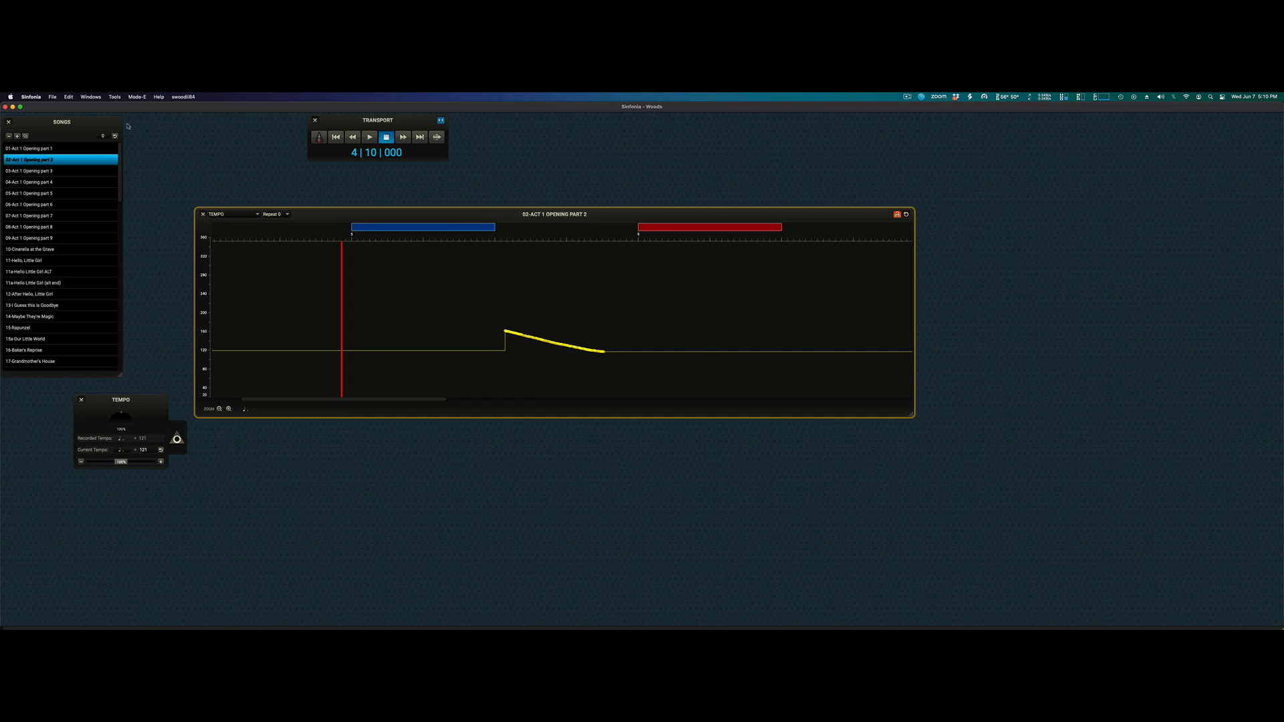
pyautogui.click(369, 137)
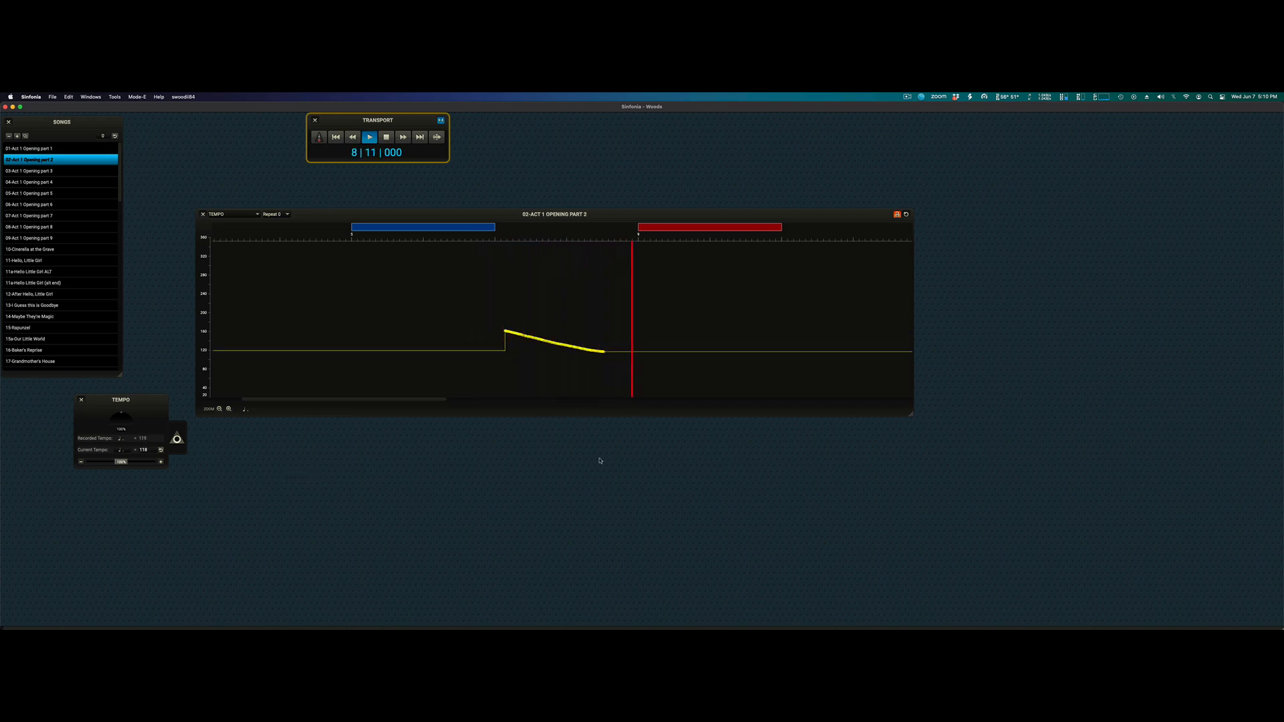
pyautogui.press('space')
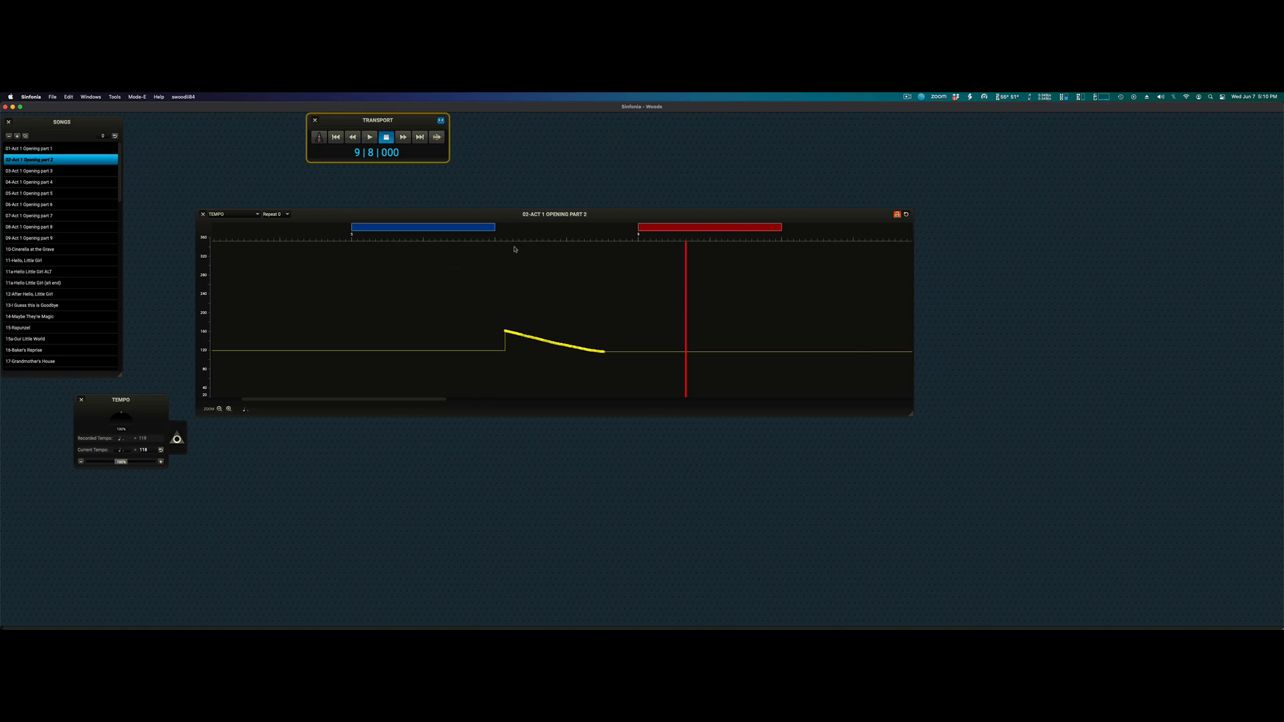
# Check the tempo curve in Performance mode and return to Edit mode.
pyautogui.click(305, 222)
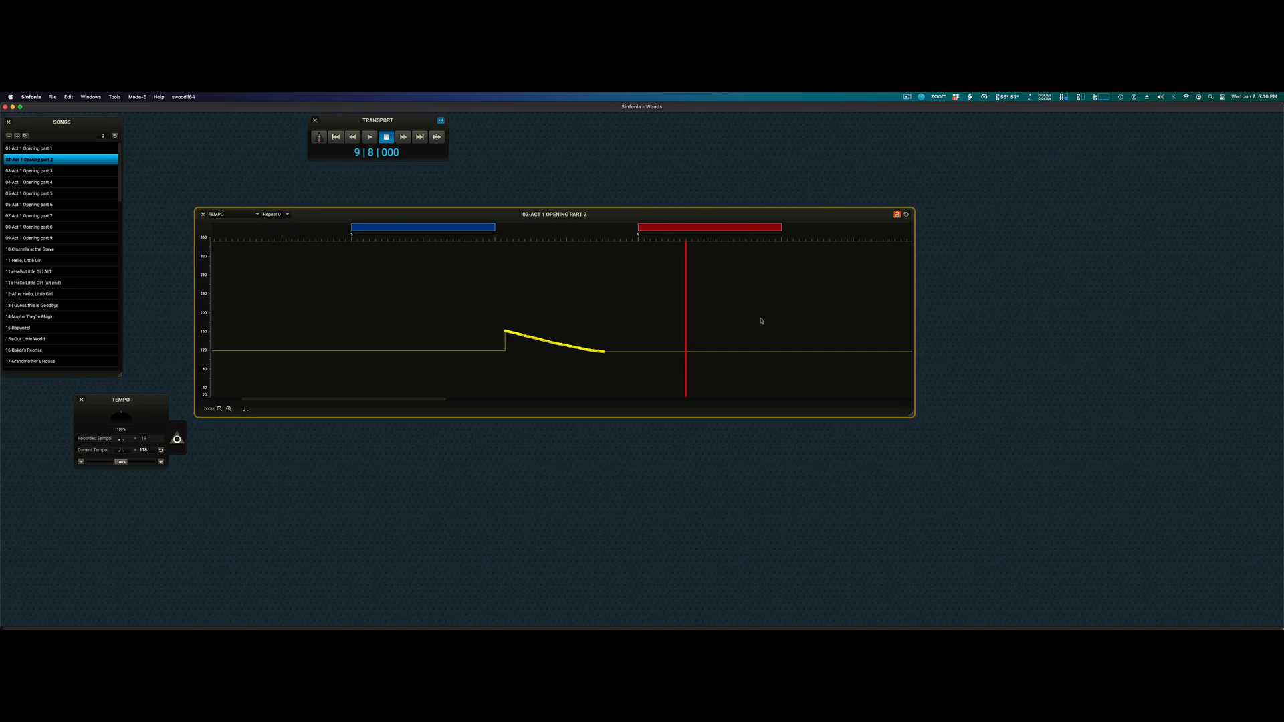
pyautogui.click(137, 97)
pyautogui.click(148, 108)
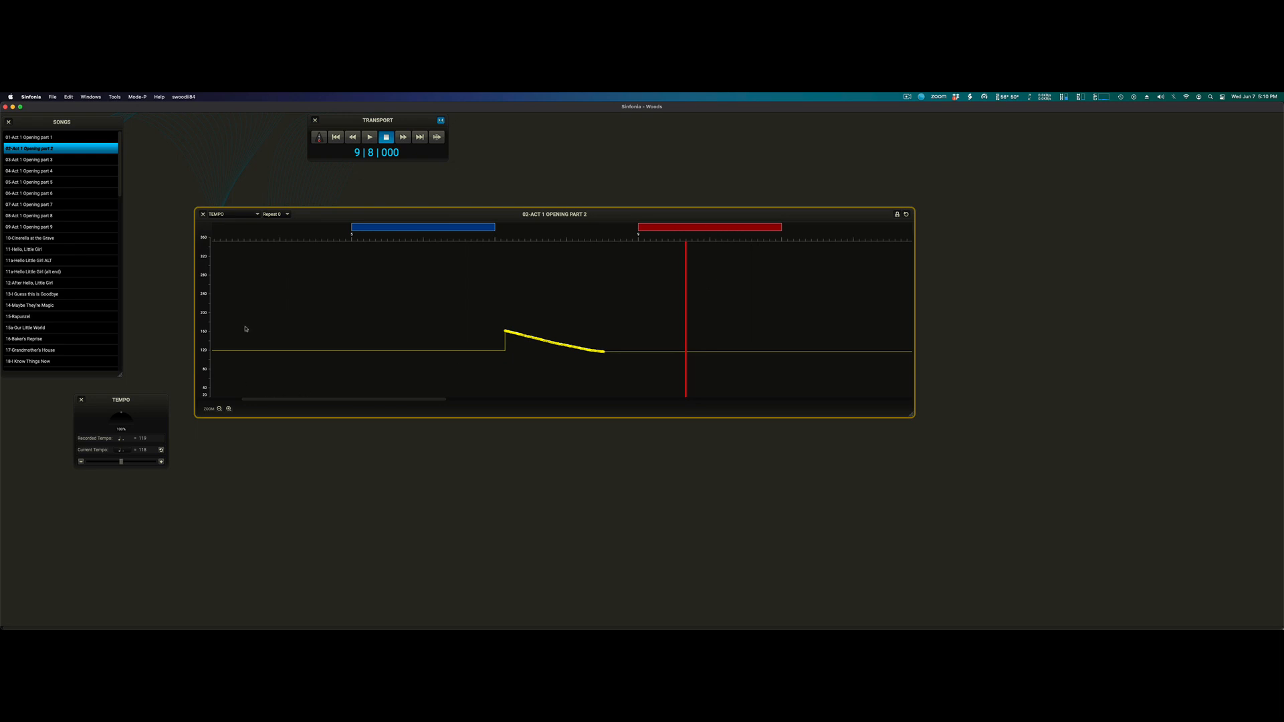
pyautogui.click(137, 97)
pyautogui.click(149, 108)
# Show the timeline's Navigation view and select the red region at measure 9.
pyautogui.click(242, 215)
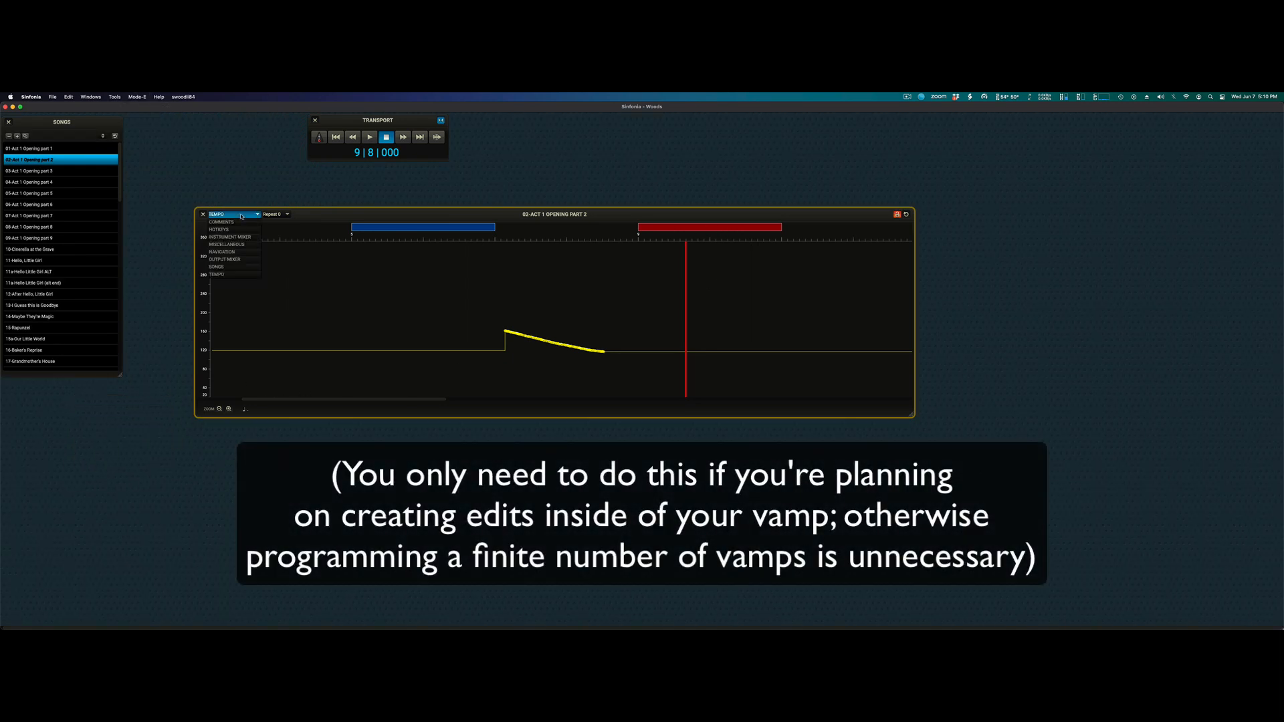
pyautogui.click(228, 254)
pyautogui.click(679, 315)
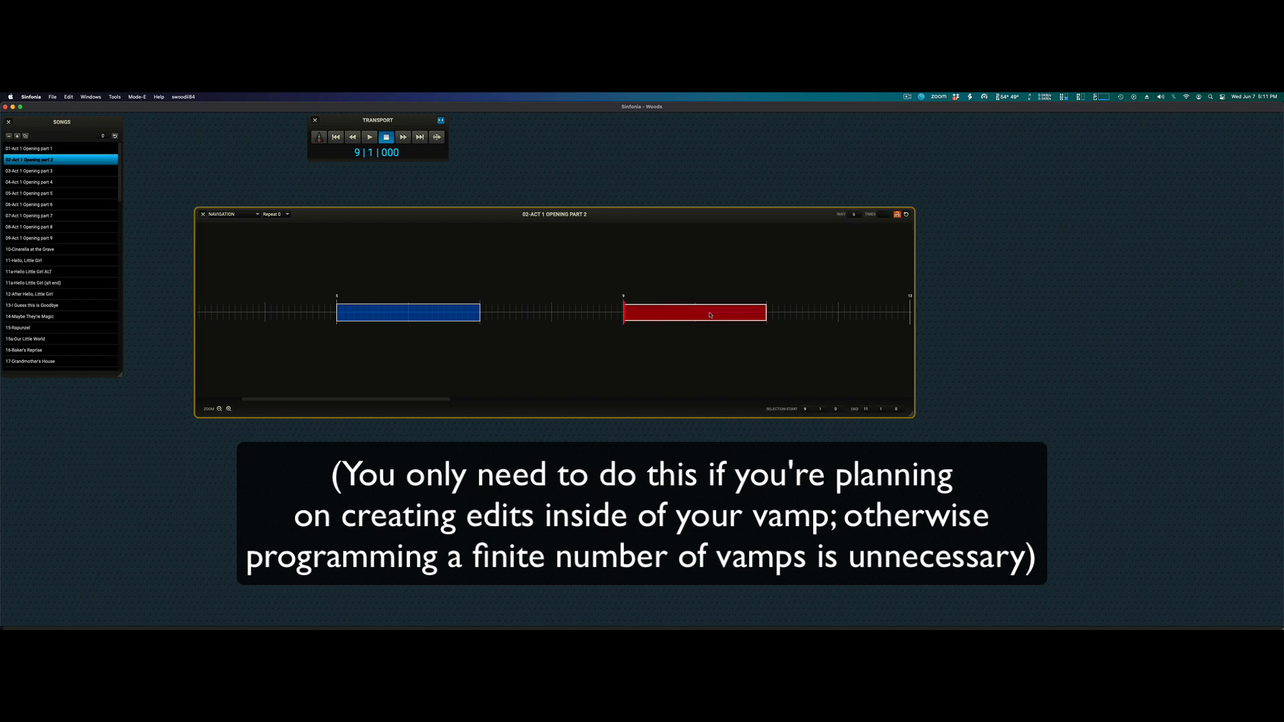
# Examine the repeat choices with the red region selected, and clear the region's selection.
pyautogui.click(287, 215)
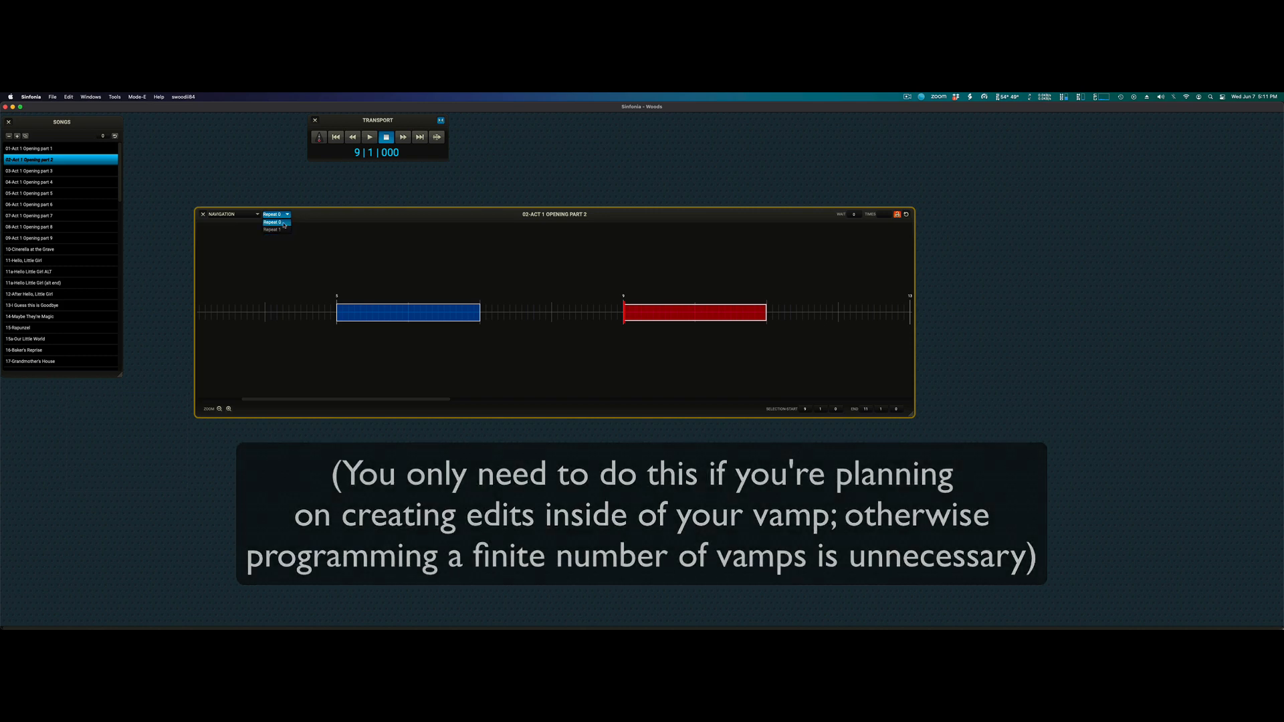
pyautogui.click(416, 377)
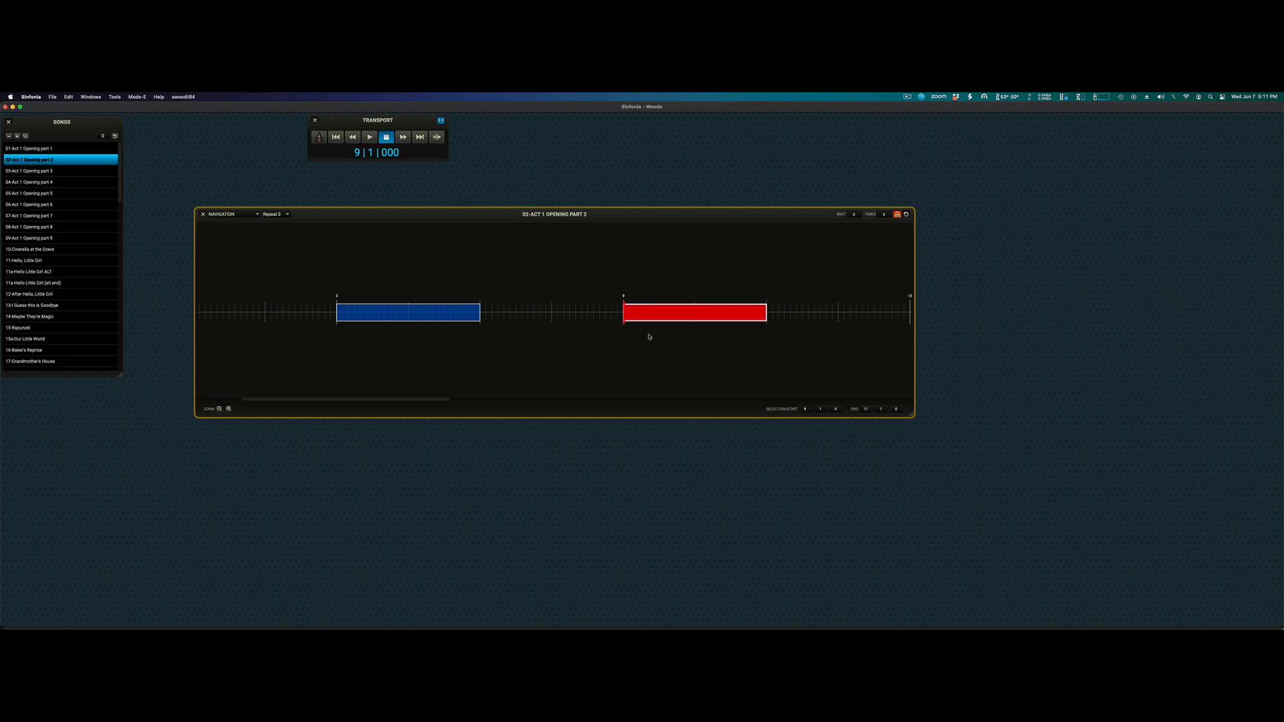
pyautogui.click(624, 303)
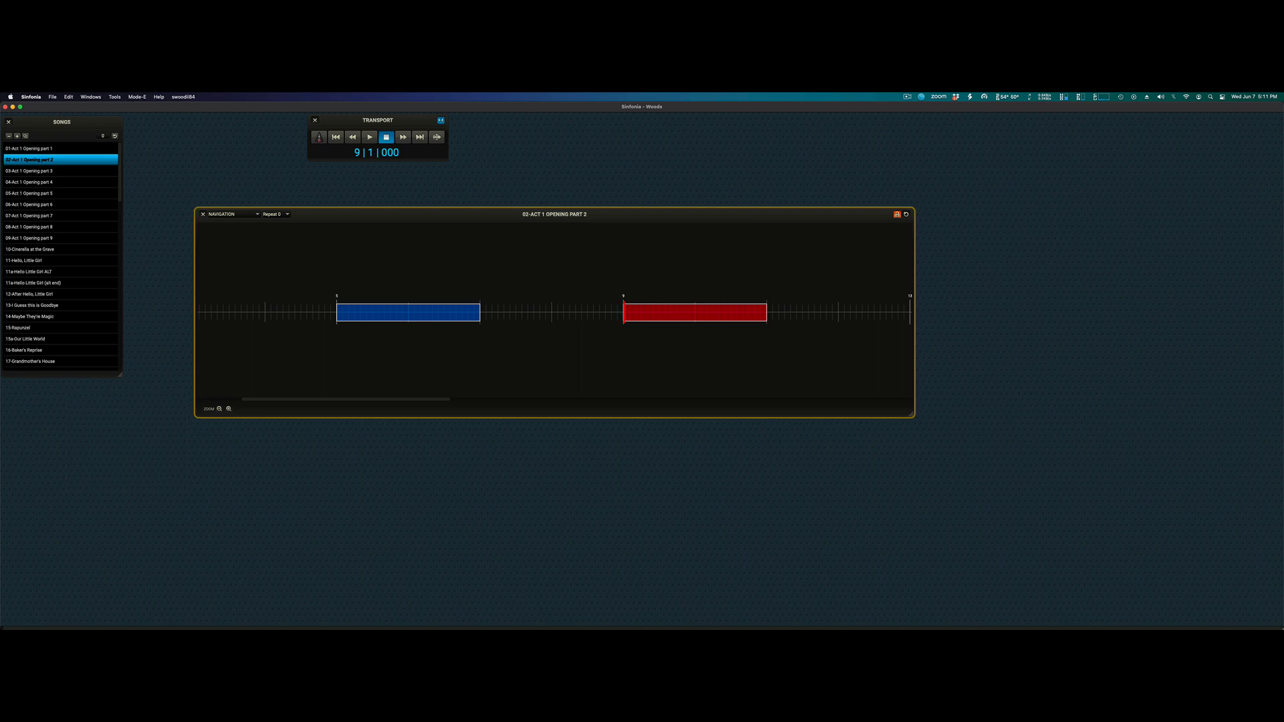
# Show the timeline's Tempo view and check the list of available timeline views.
pyautogui.press('t')
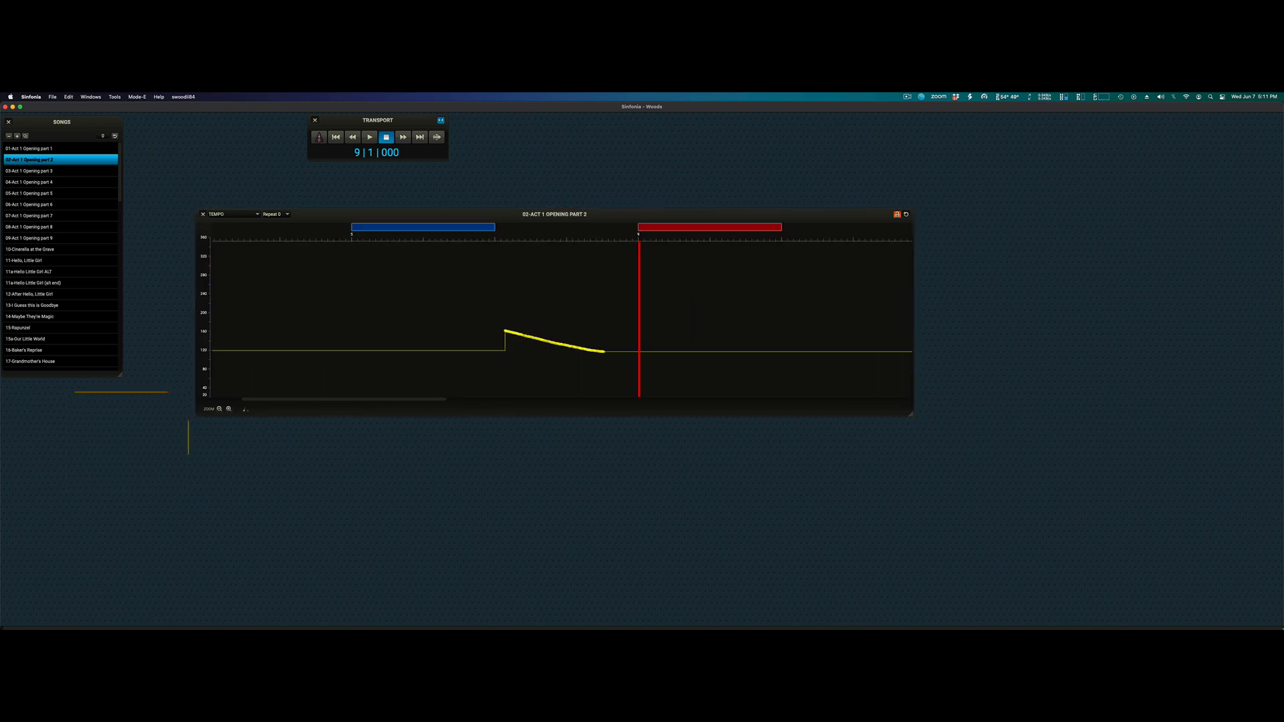
pyautogui.click(243, 215)
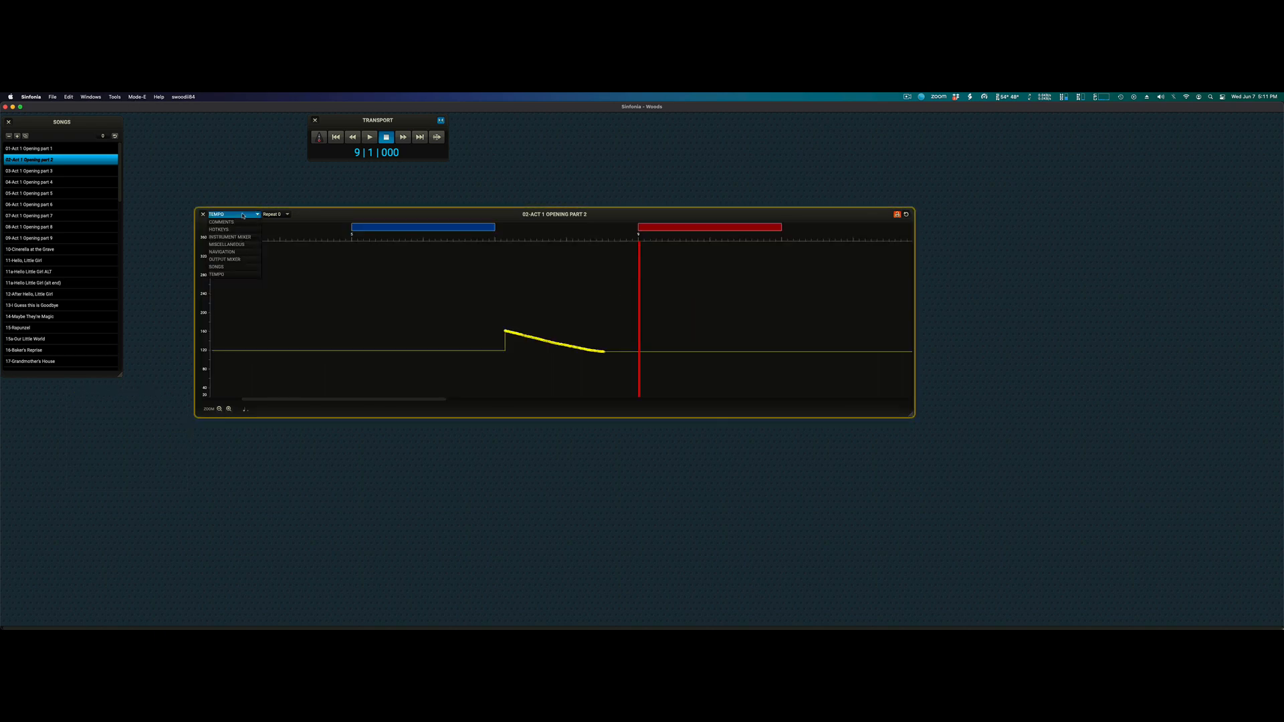
pyautogui.click(342, 218)
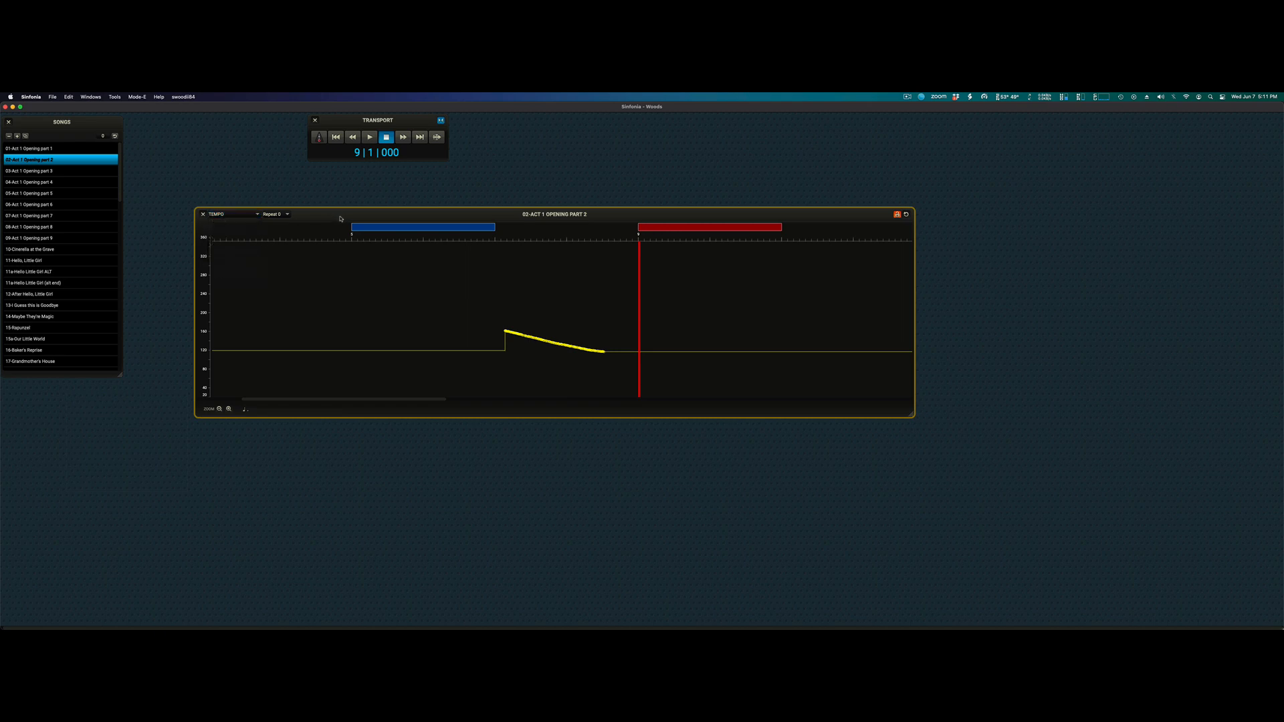
# Switch the timeline to Repeat 3 and draw a tempo curve rising from about 80 to about 230 across the red region.
pyautogui.click(286, 214)
pyautogui.click(319, 219)
pyautogui.click(270, 212)
pyautogui.click(277, 245)
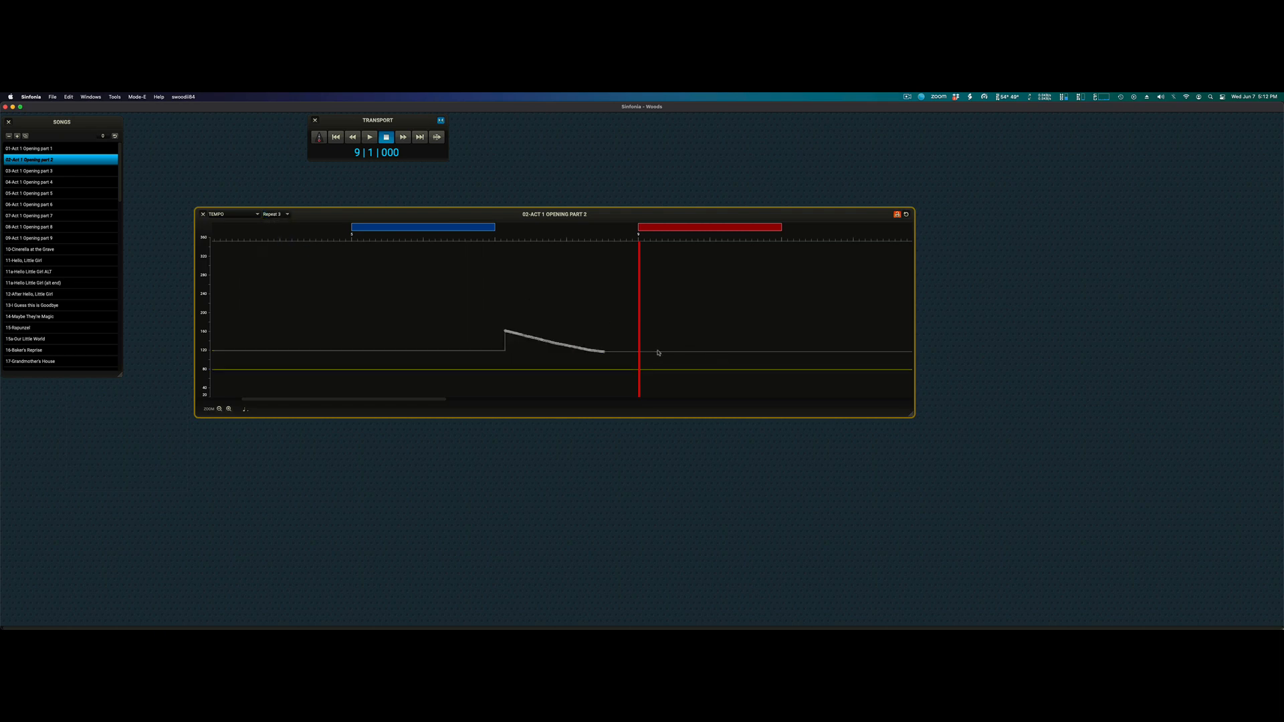
pyautogui.moveTo(646, 351); pyautogui.dragTo(777, 294)
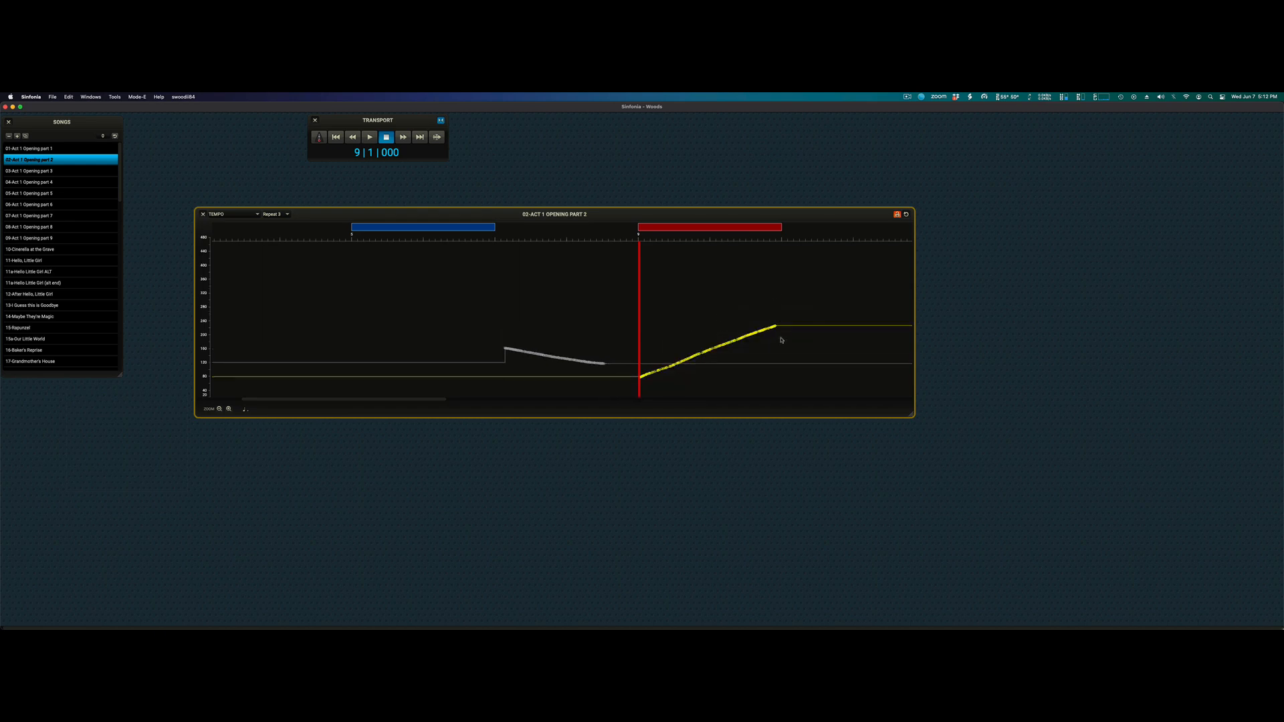
# Play the song from 4|7 through the repeats of the blue and red regions and on to measure 17.
pyautogui.click(325, 242)
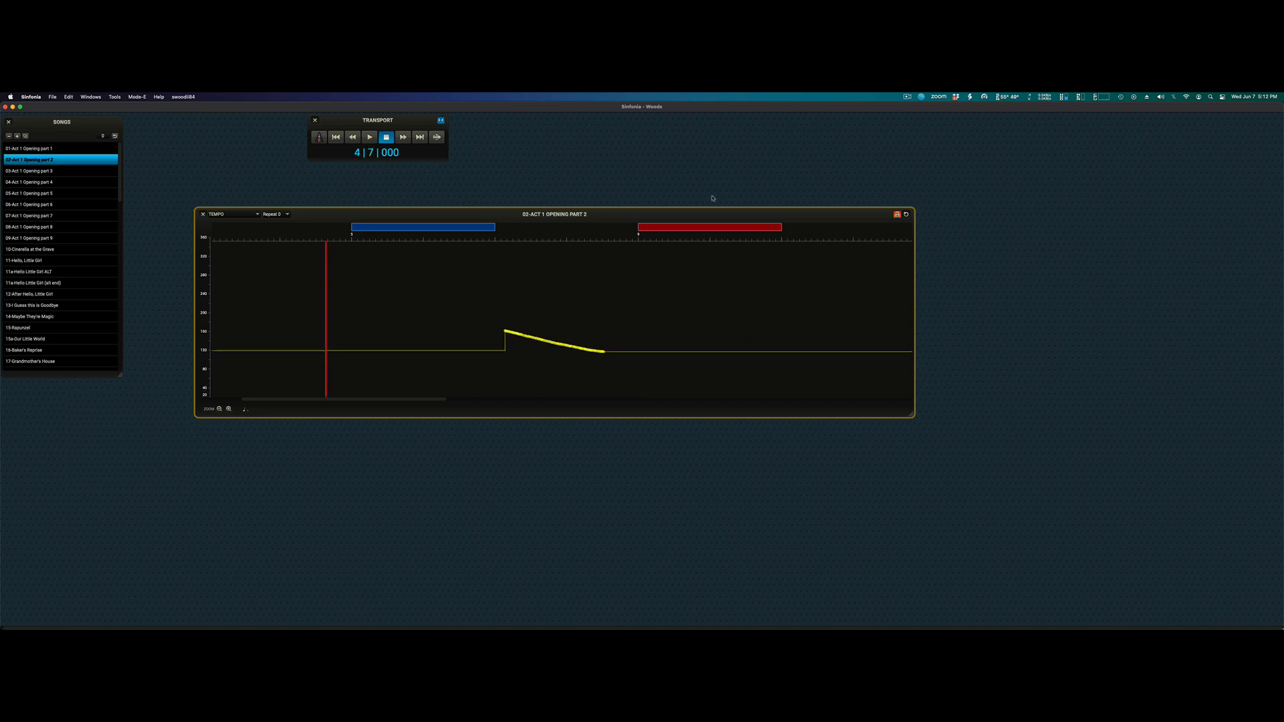
pyautogui.click(367, 137)
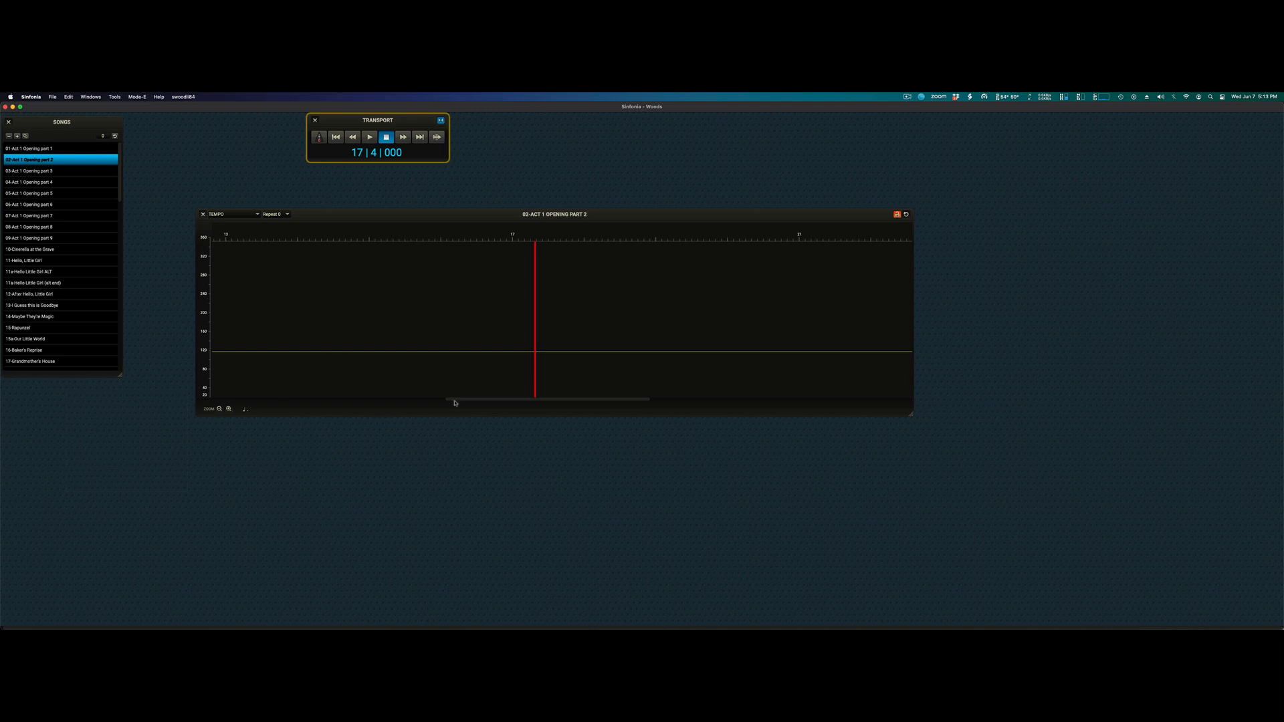
# Show the Rhythm window at measure 17 and set the playback position to 17|1.
pyautogui.click(91, 97)
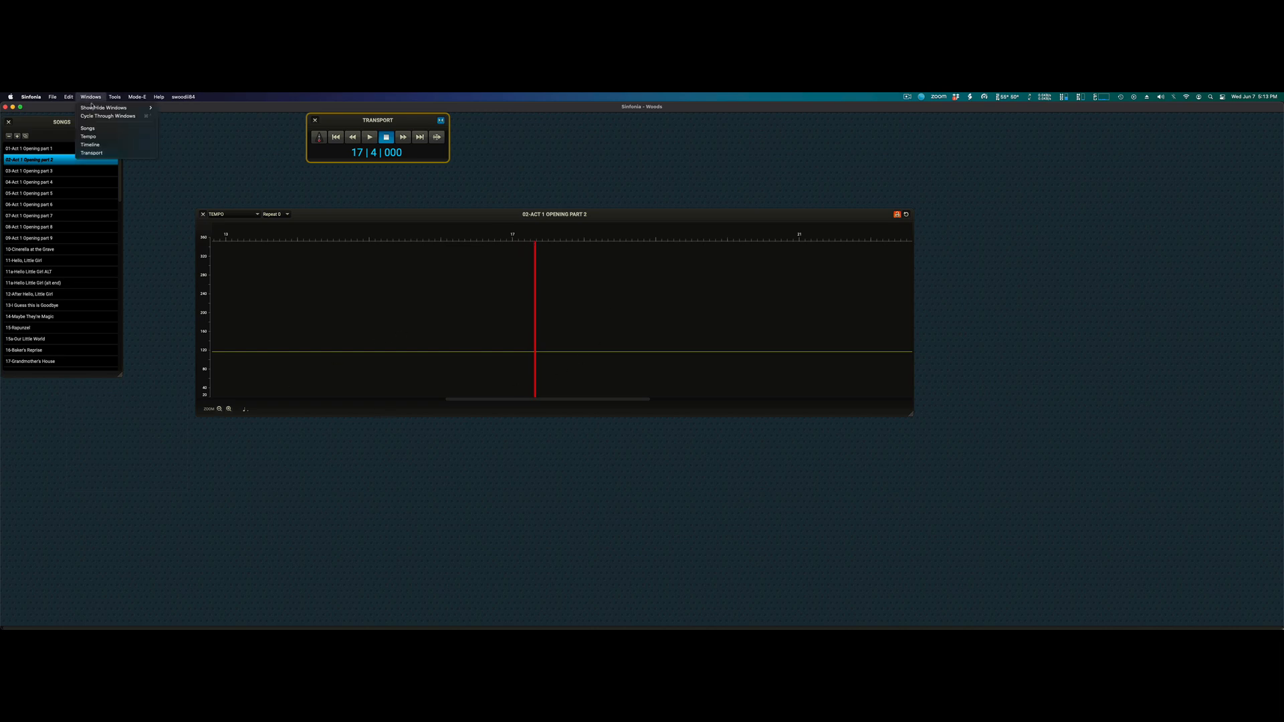
pyautogui.moveTo(127, 108)
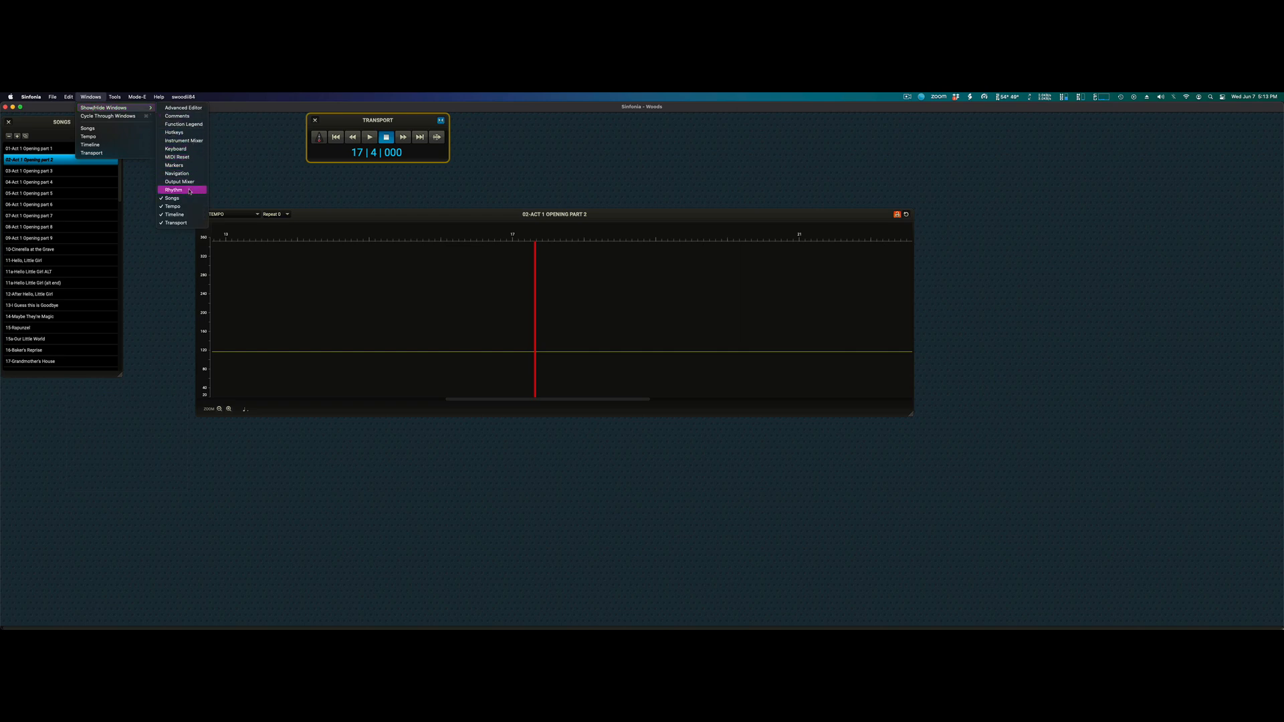
pyautogui.click(189, 191)
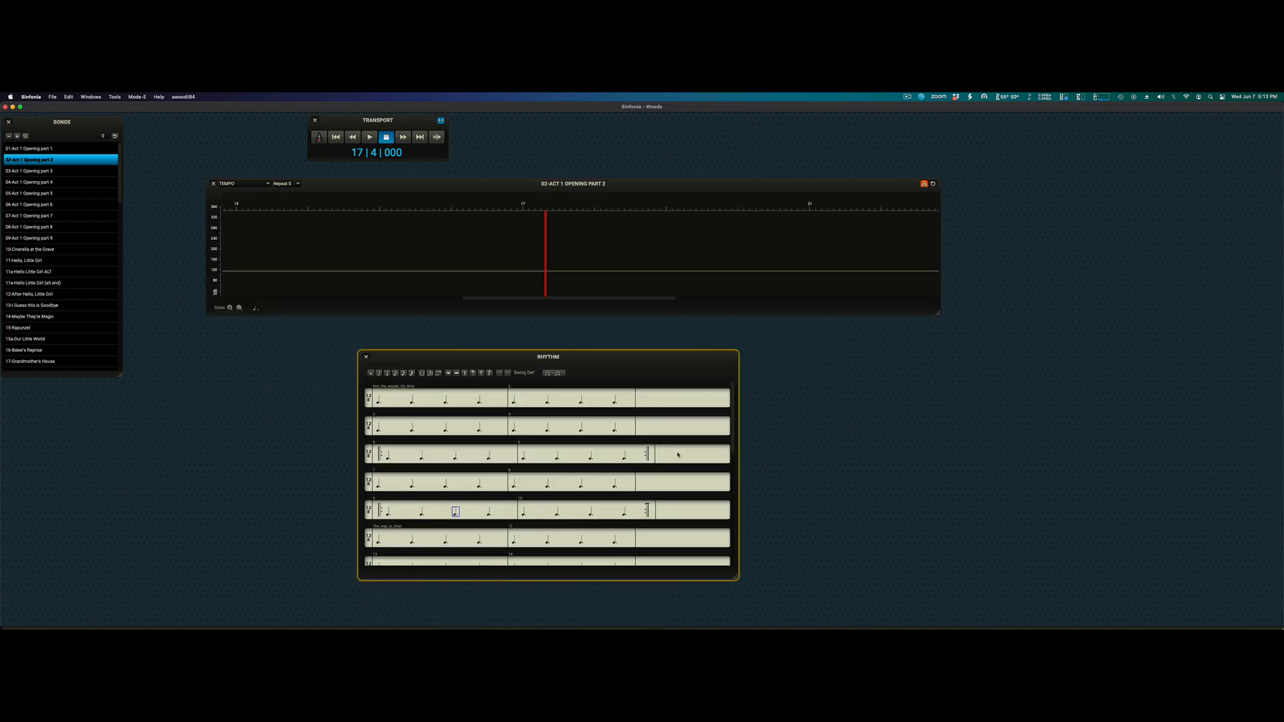
pyautogui.scroll(-5, 600, 478)
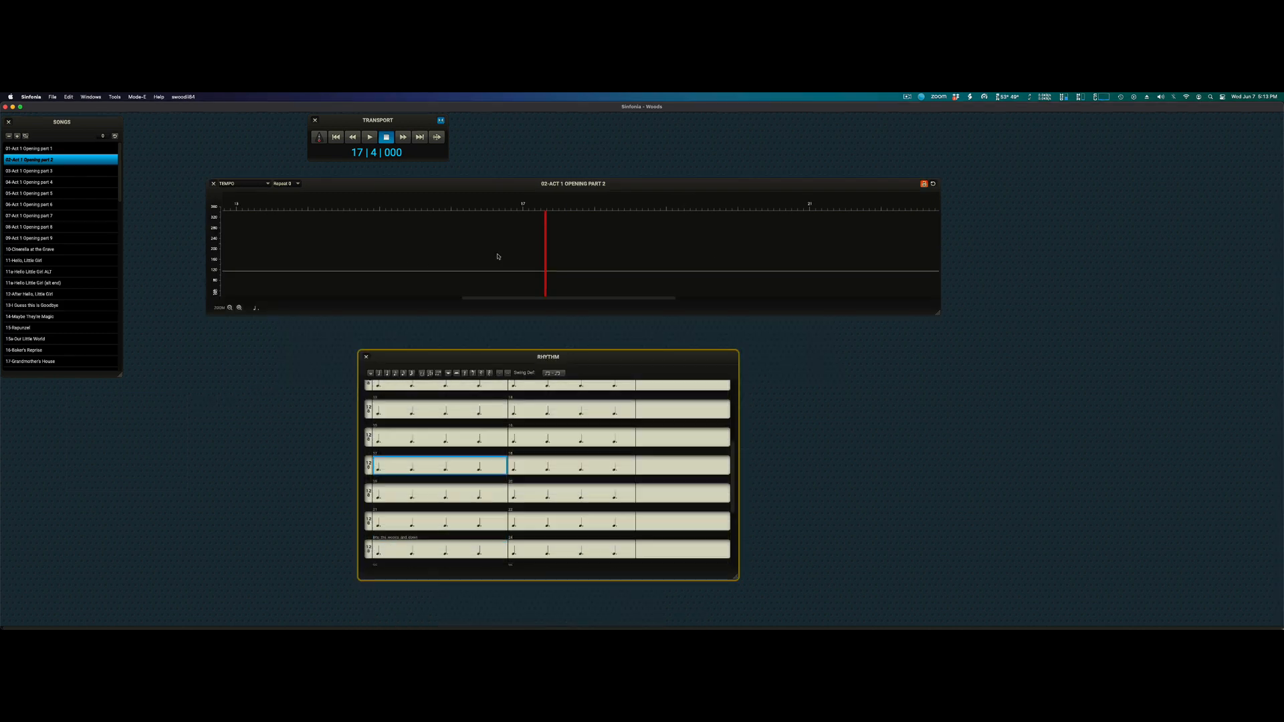
pyautogui.click(565, 241)
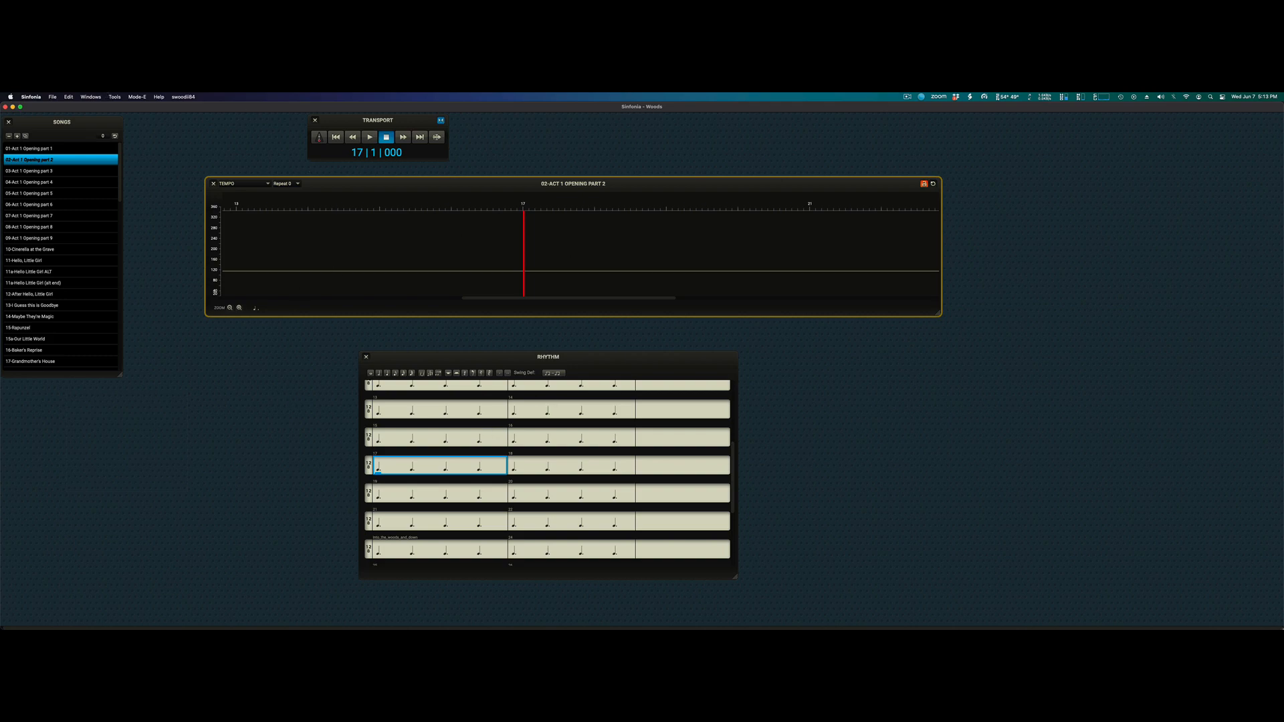
# Show the Tempo window and place it below the timeline, beside the Rhythm window.
pyautogui.press('super+t')
pyautogui.moveTo(137, 404); pyautogui.dragTo(251, 397)
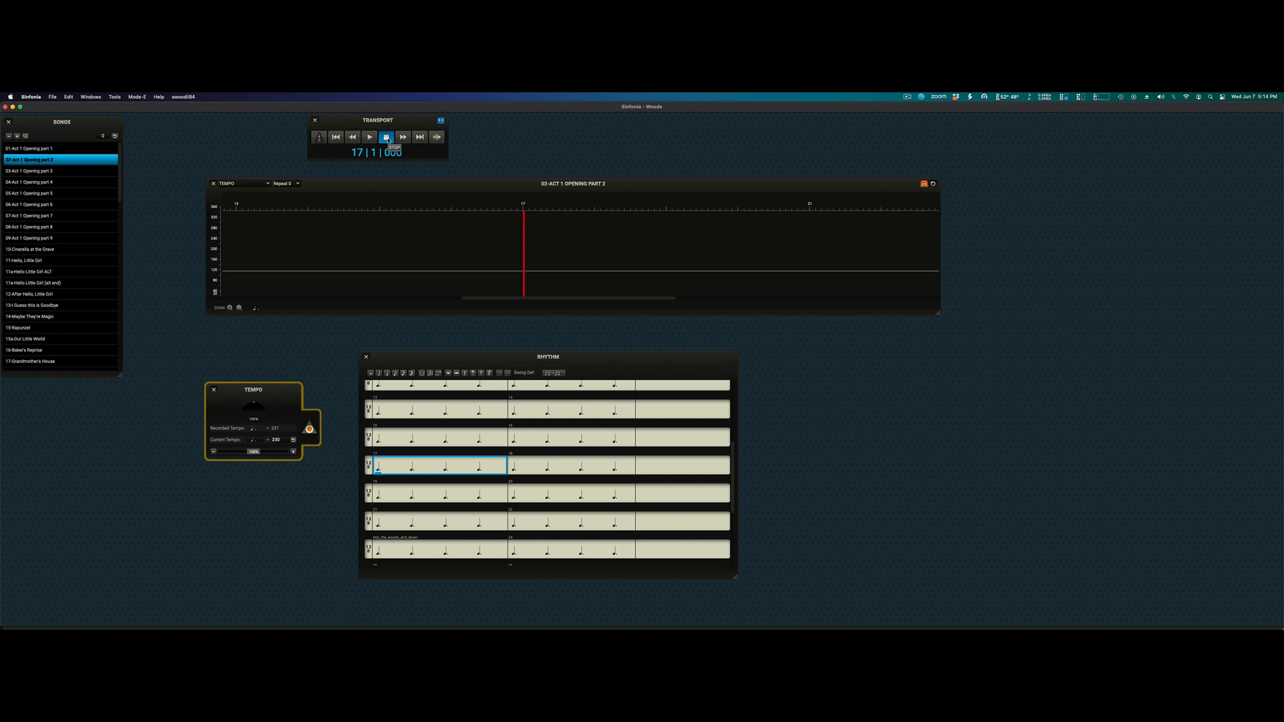
# Tap the beats at a varying speed from 17|1 to 22|10 to record the tempo, and stop playback.
pyautogui.press('space')
pyautogui.press('space')
pyautogui.press('space')
pyautogui.press('space')
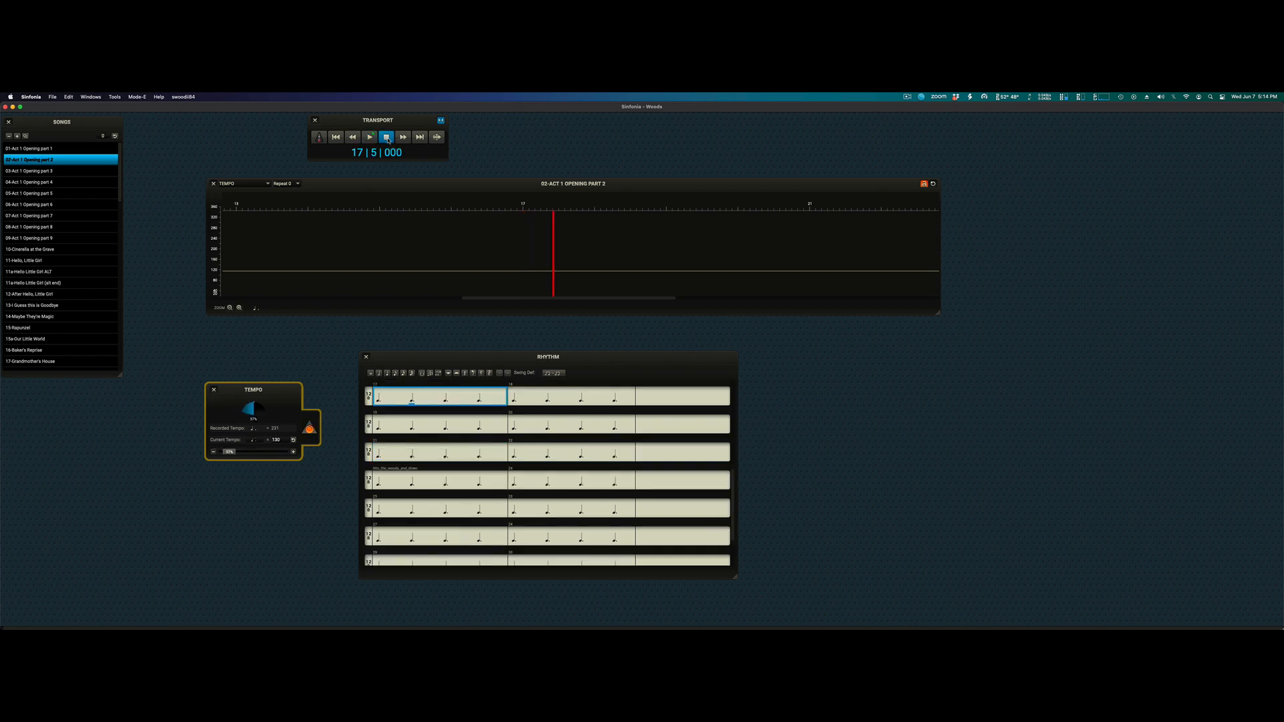
pyautogui.press('space')
pyautogui.press('space')
pyautogui.press('space')
pyautogui.press('space')
pyautogui.press('space')
pyautogui.press('space')
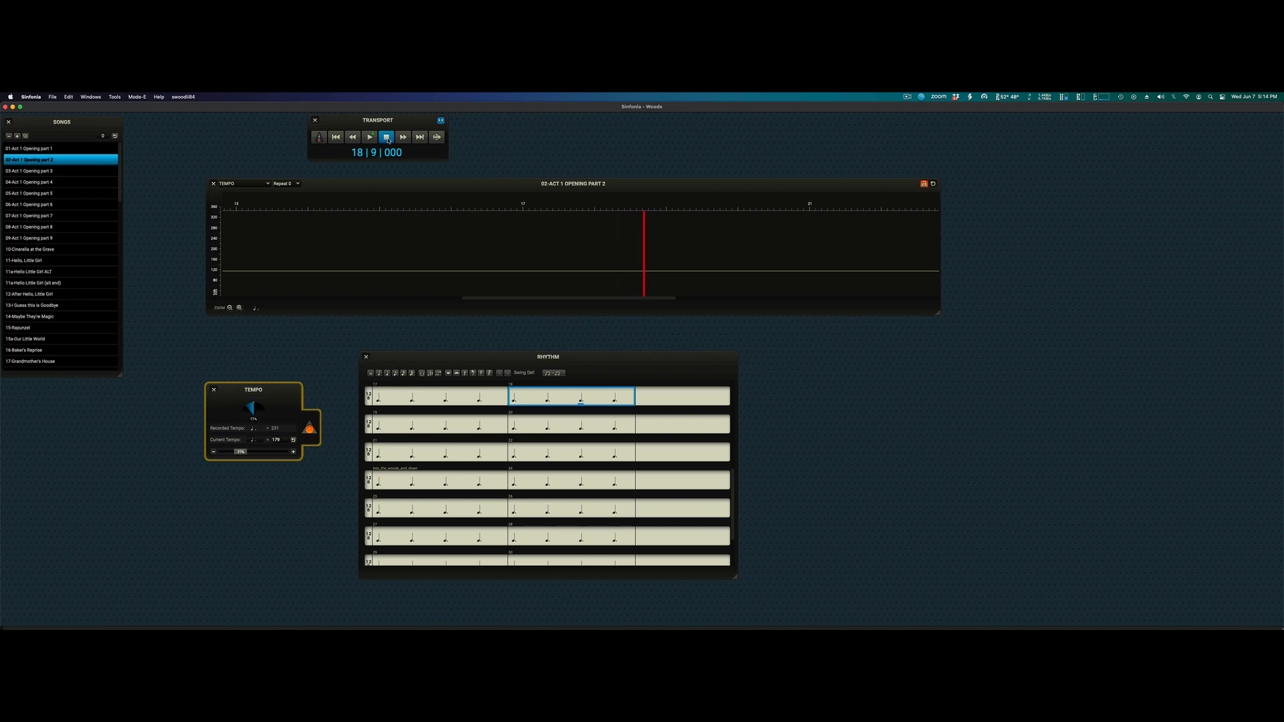
pyautogui.press('space')
pyautogui.press('space')
pyautogui.press('space')
pyautogui.press('space')
pyautogui.press('space')
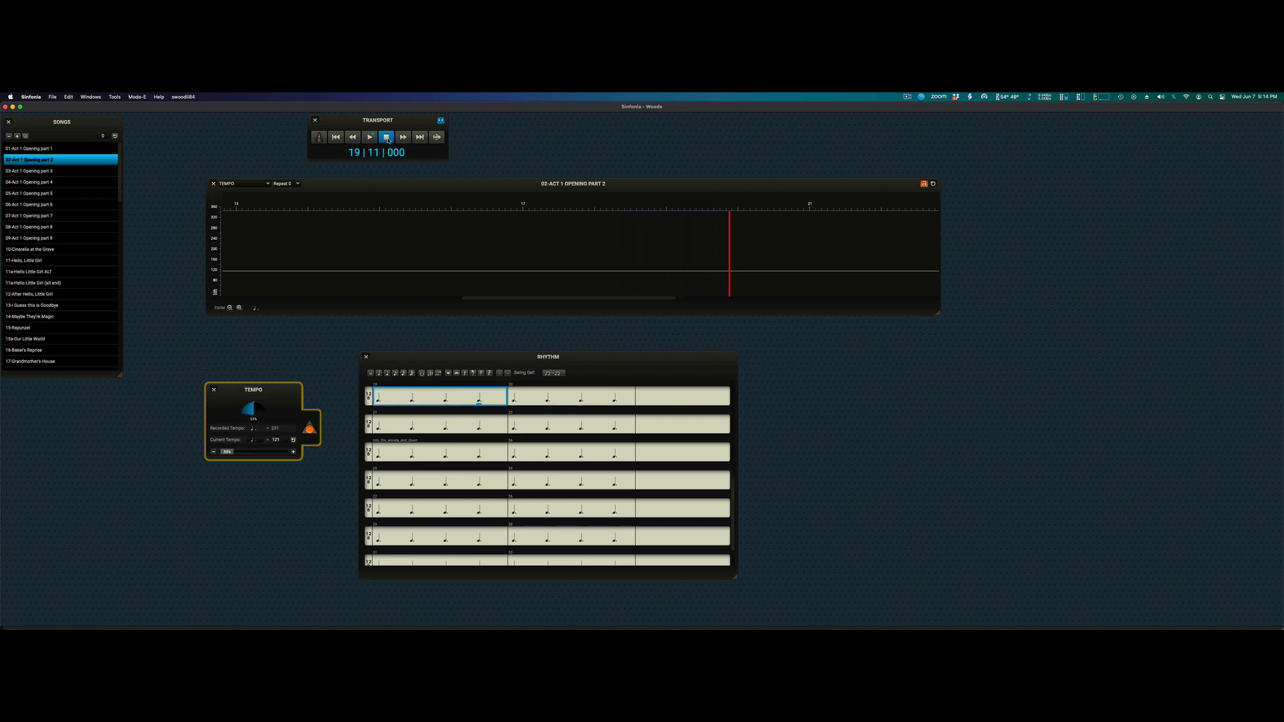
pyautogui.press('space')
pyautogui.press('space')
pyautogui.press('space')
pyautogui.press('space')
pyautogui.press('space')
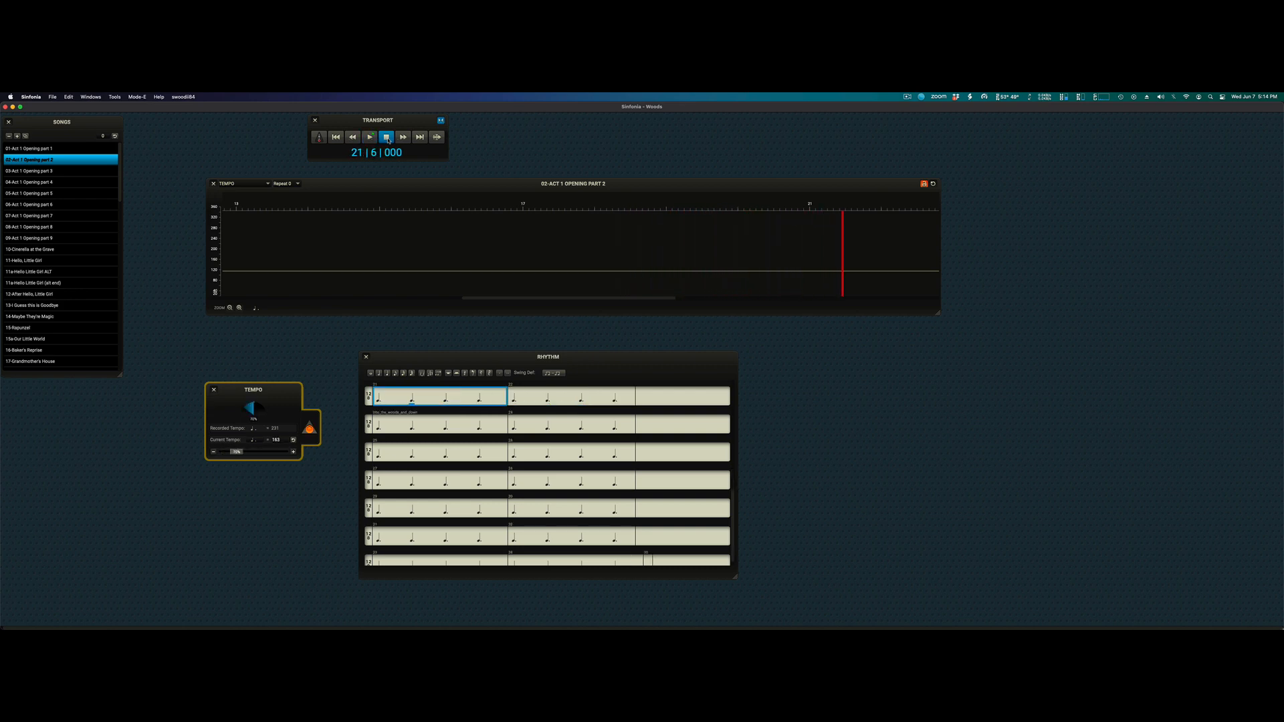
pyautogui.press('space')
pyautogui.press('space')
pyautogui.press('space')
pyautogui.press('space')
pyautogui.press('space')
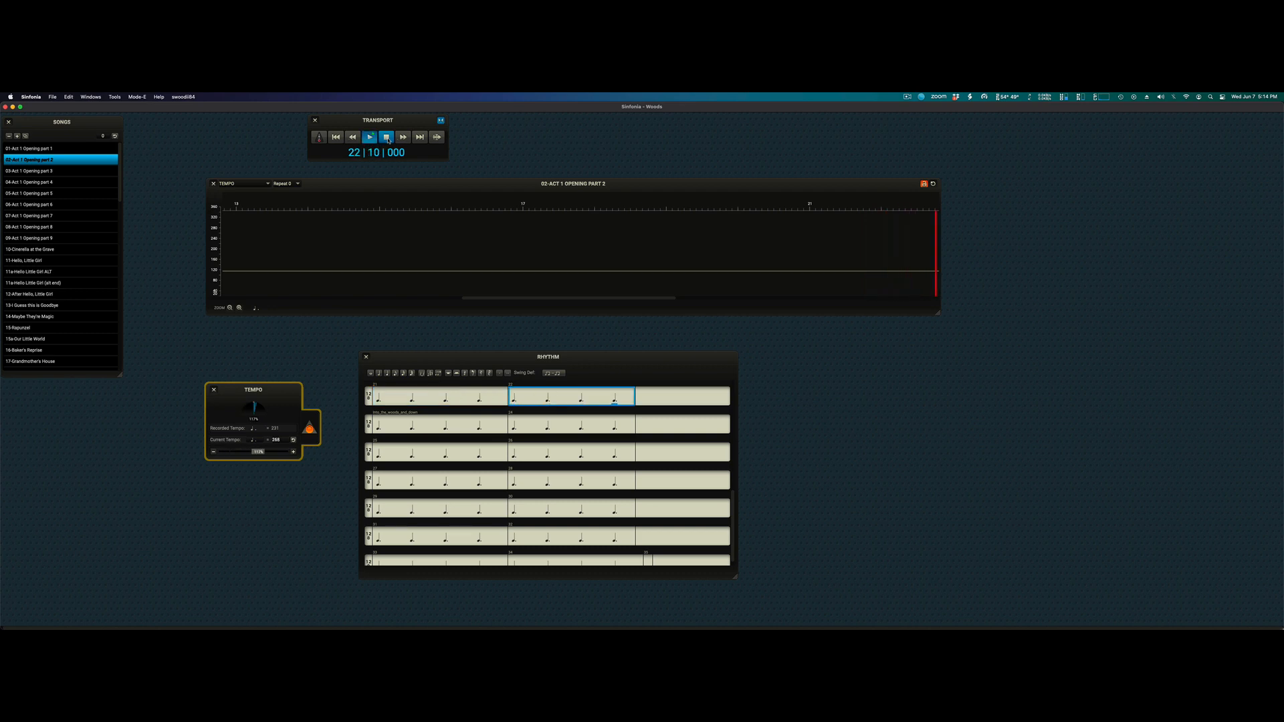
pyautogui.click(387, 140)
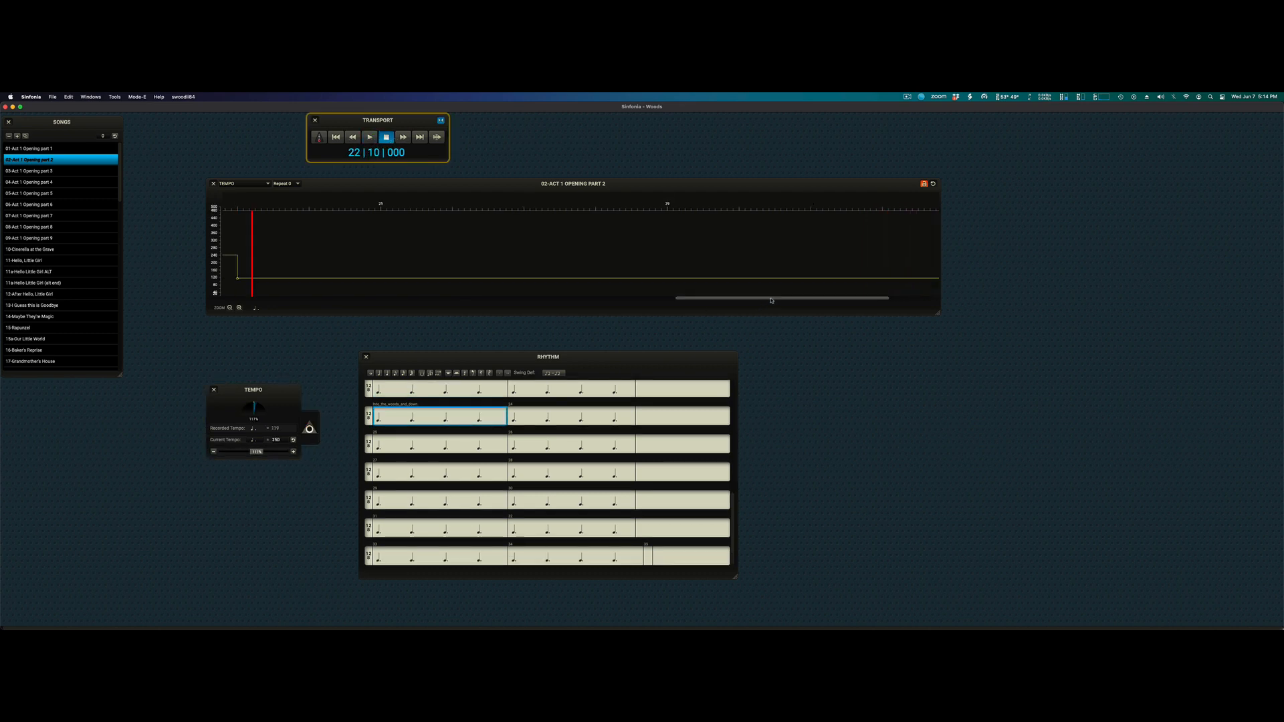
# Select all the tapped tempo points from measure 17 to measure 22 and delete them.
pyautogui.moveTo(764, 298); pyautogui.dragTo(596, 323)
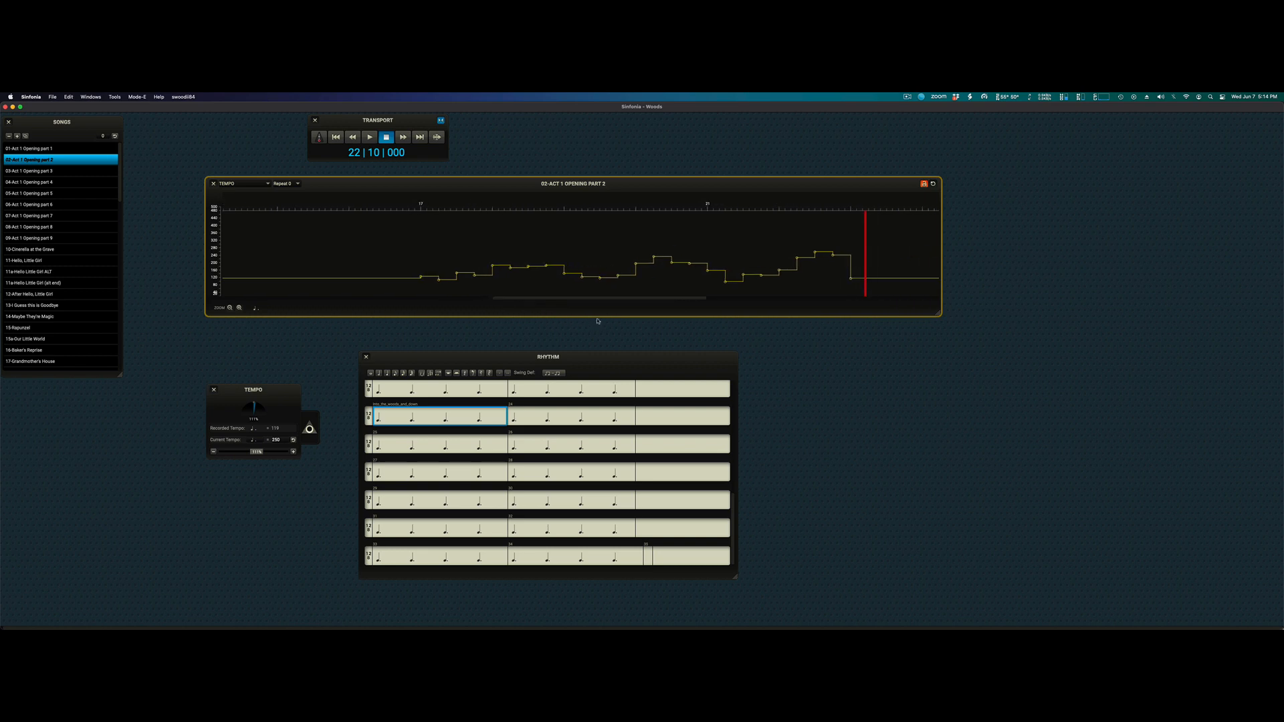
pyautogui.moveTo(597, 321); pyautogui.dragTo(629, 319)
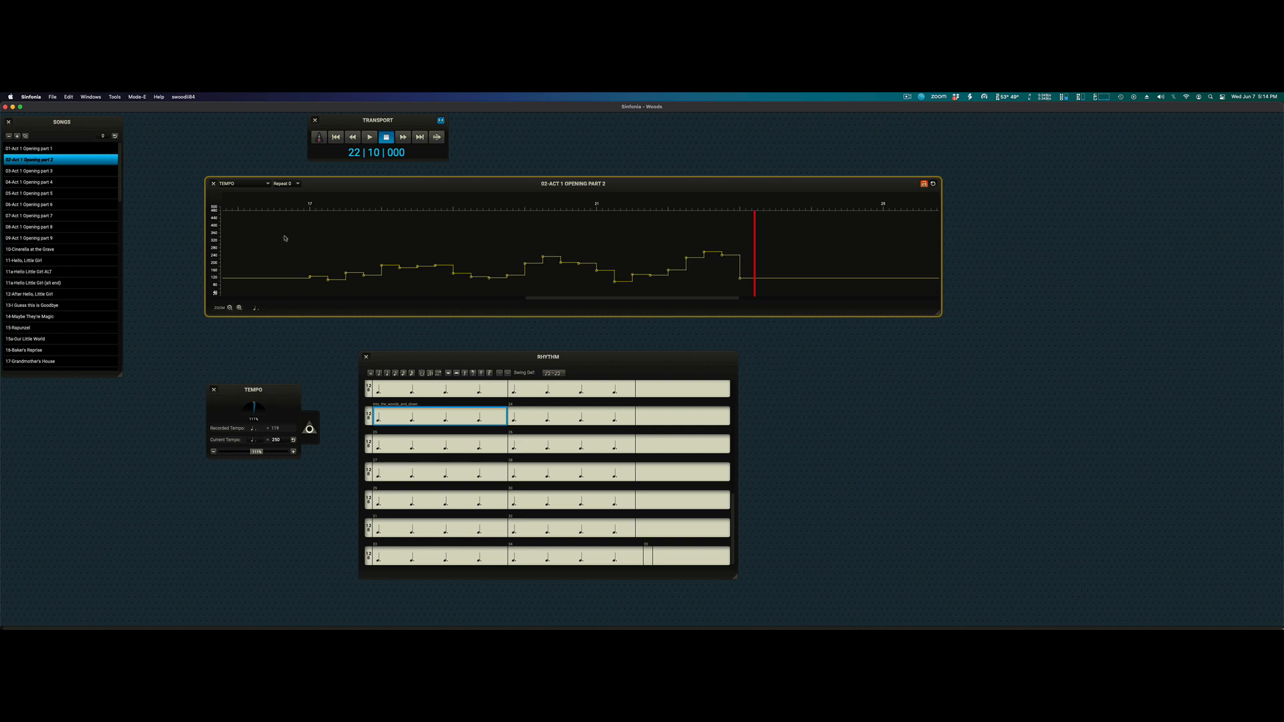
pyautogui.moveTo(291, 236); pyautogui.dragTo(768, 300)
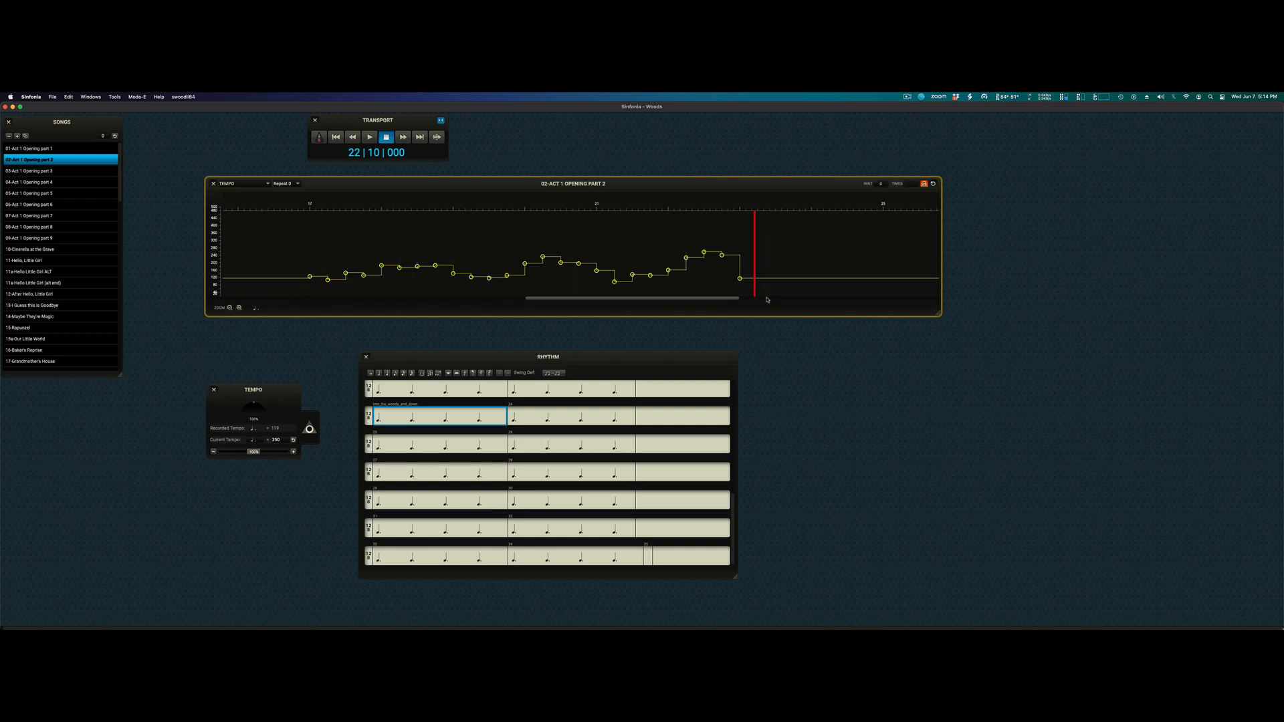
pyautogui.press('Delete')
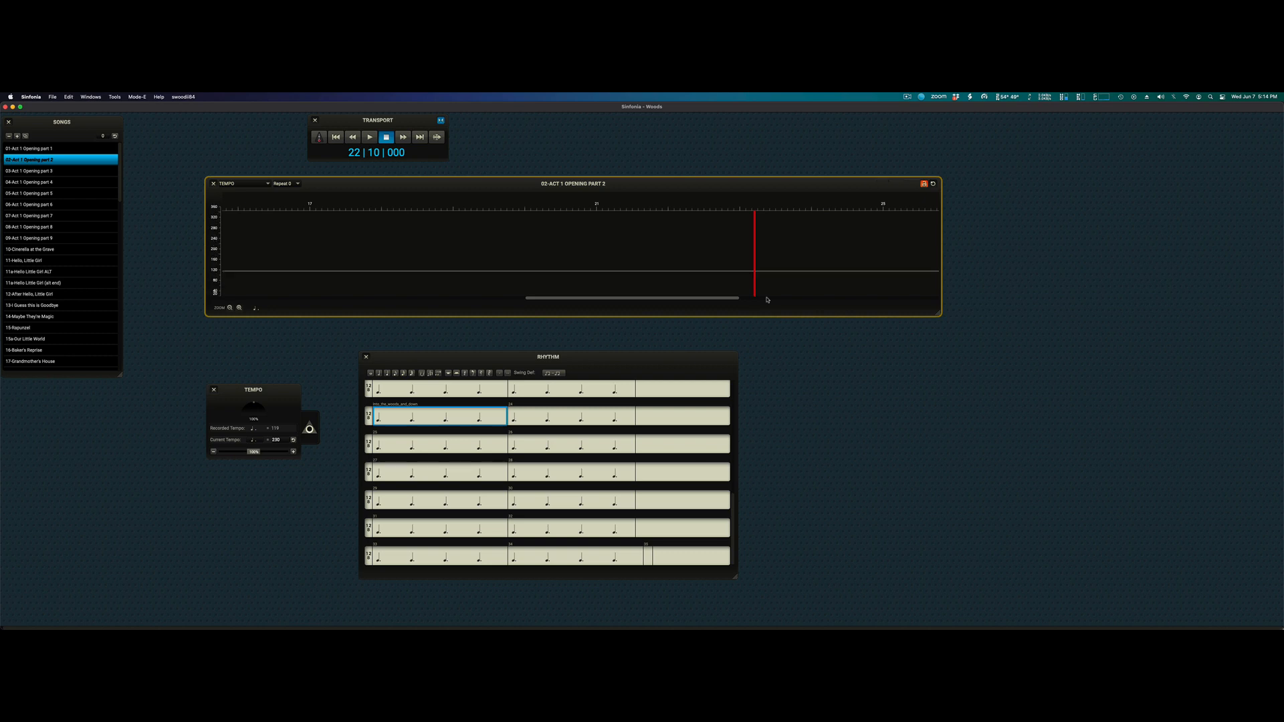